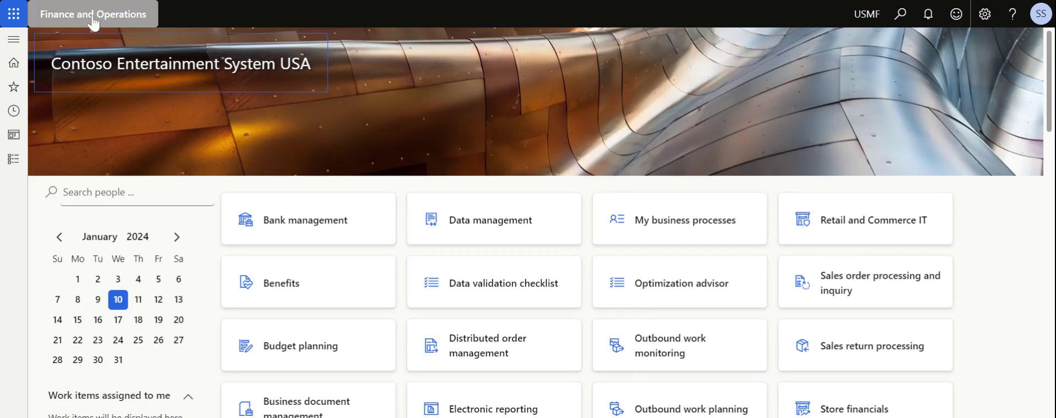
Step: Open the purchase agreements list in the Procurement and sourcing module
{"action": "left_click", "coordinate": [13, 159]}
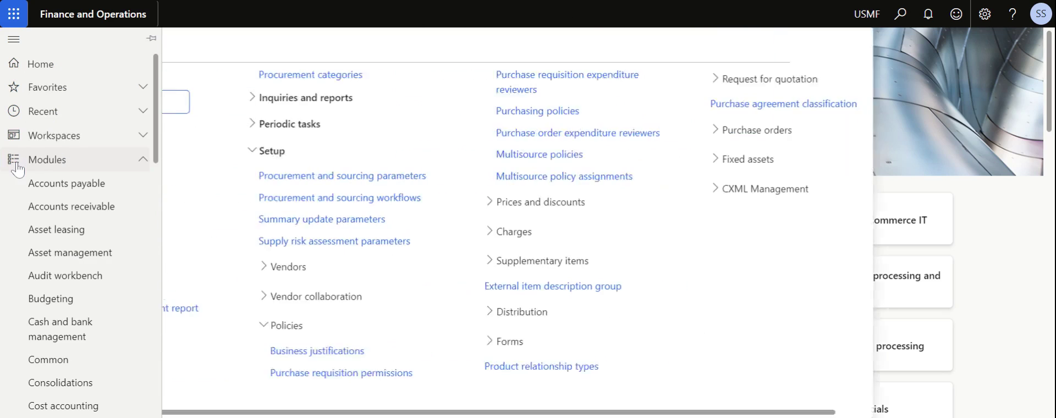
{"action": "scroll", "coordinate": [99, 265], "scroll_direction": "down", "scroll_amount": 3}
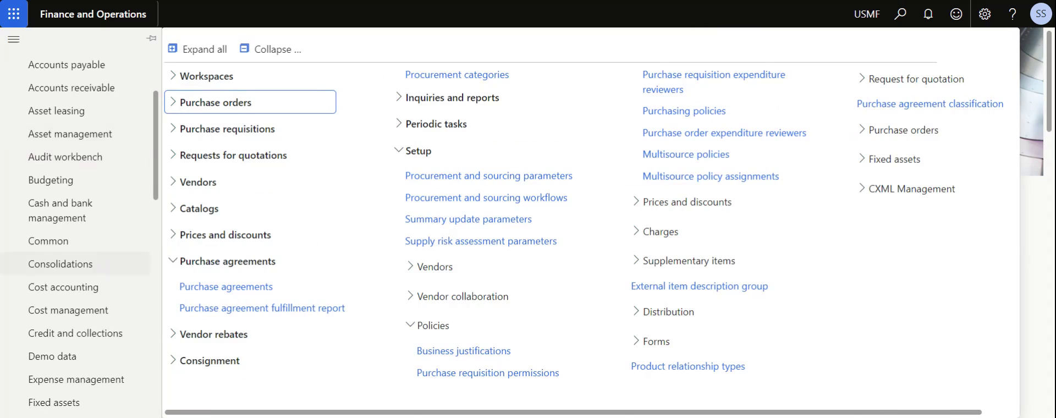
{"action": "scroll", "coordinate": [88, 261], "scroll_direction": "down", "scroll_amount": 4}
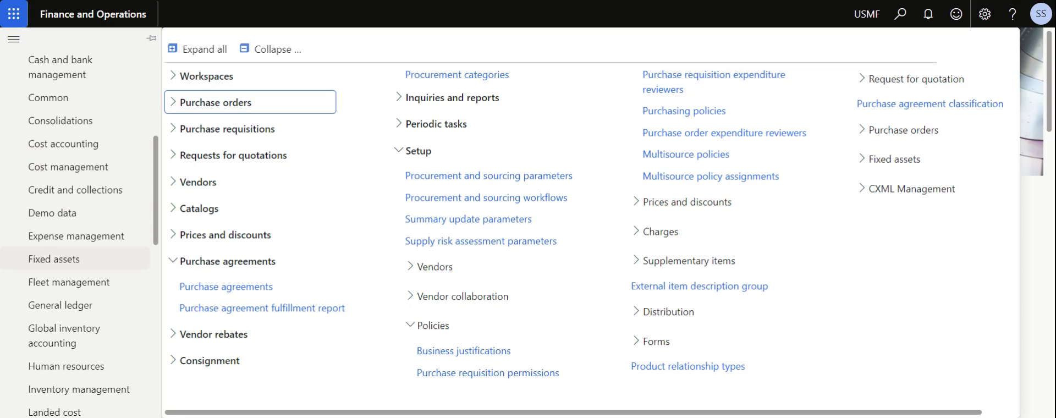
{"action": "scroll", "coordinate": [82, 236], "scroll_direction": "down", "scroll_amount": 6}
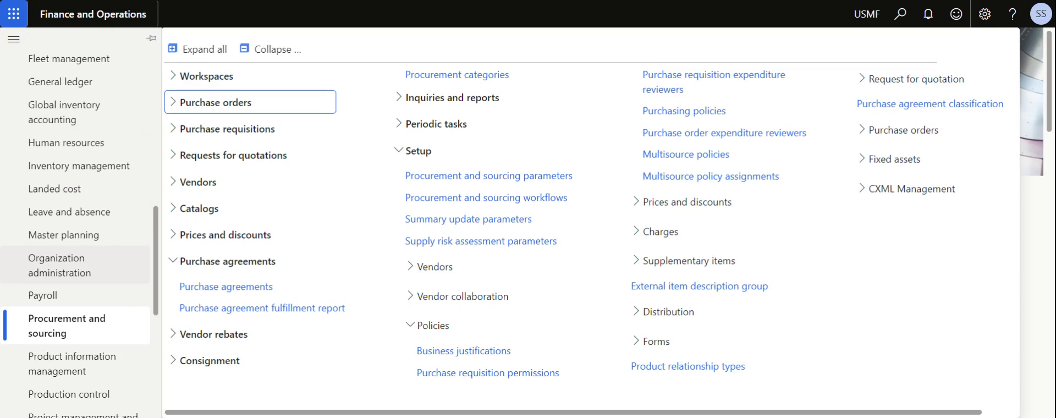
{"action": "scroll", "coordinate": [110, 294], "scroll_direction": "down", "scroll_amount": 2}
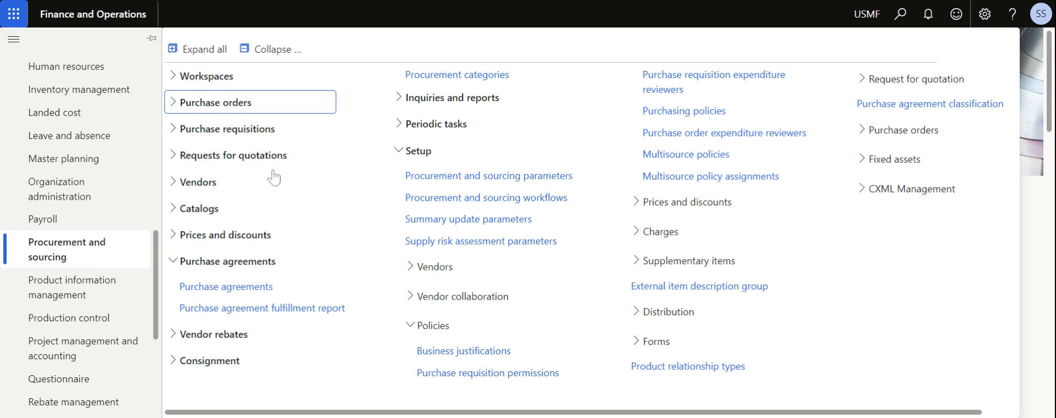
{"action": "left_click", "coordinate": [273, 49]}
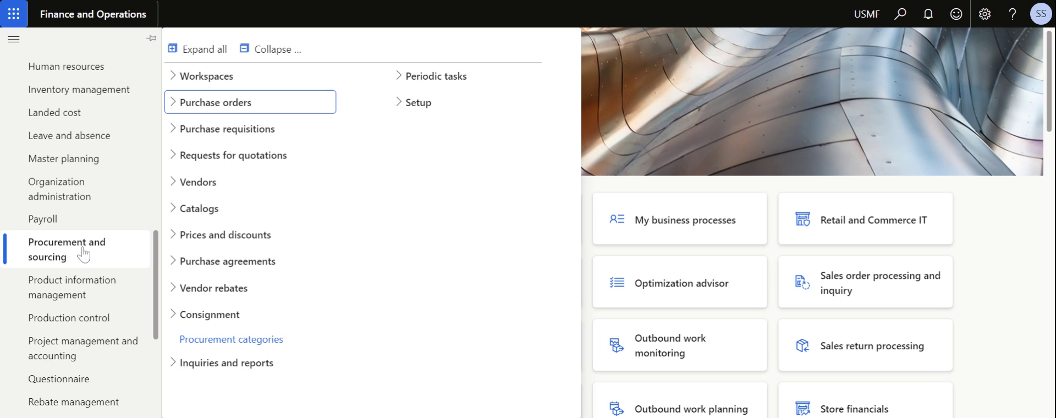
{"action": "left_click", "coordinate": [224, 259]}
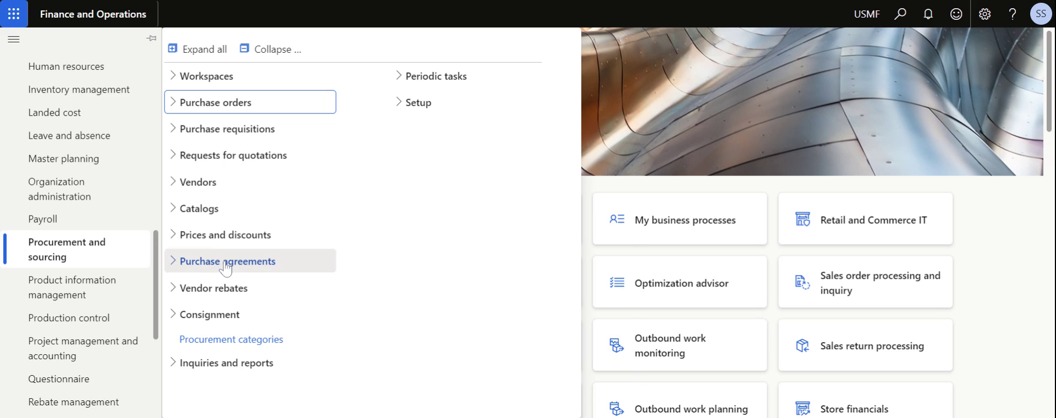
{"action": "left_click", "coordinate": [230, 295]}
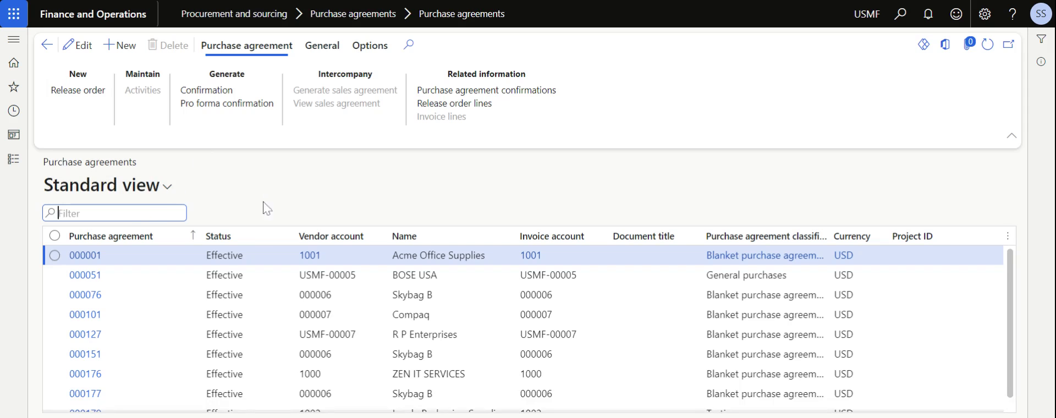
Step: Start a new purchase agreement and select Ade Supply Company as its vendor
{"action": "left_click", "coordinate": [119, 45]}
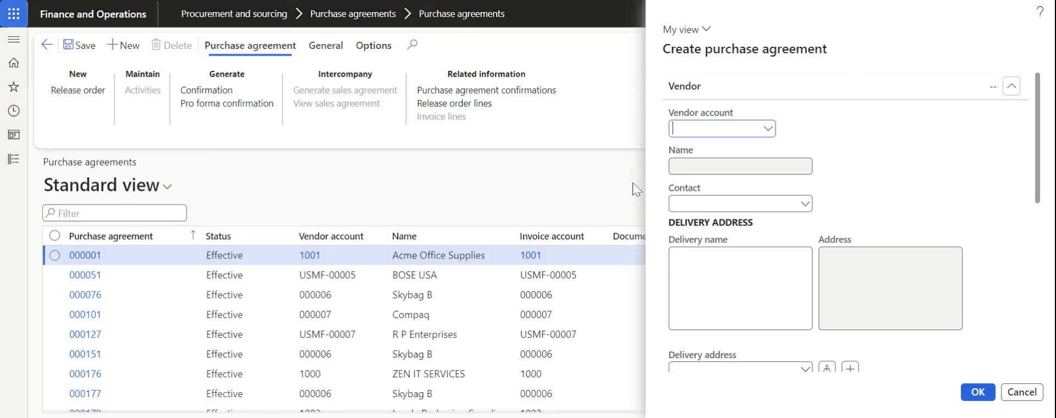
{"action": "left_click", "coordinate": [766, 132]}
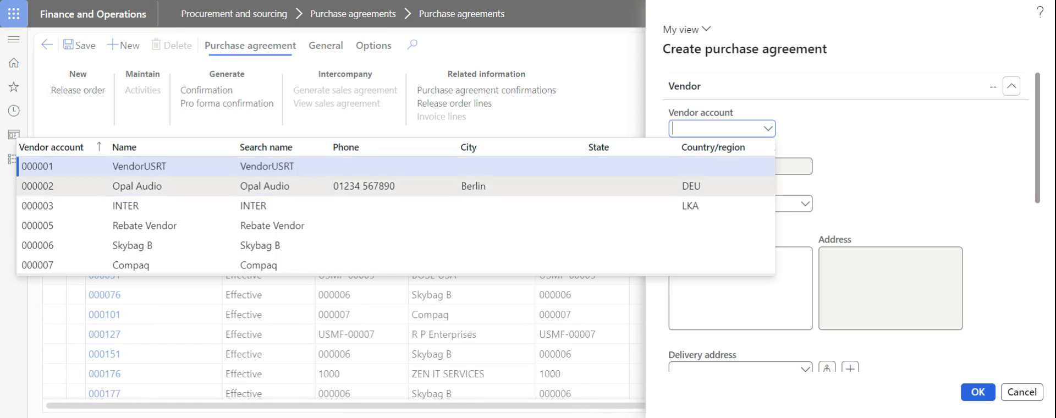
{"action": "scroll", "coordinate": [396, 209], "scroll_direction": "down", "scroll_amount": 5}
{"action": "scroll", "coordinate": [396, 214], "scroll_direction": "down", "scroll_amount": 6}
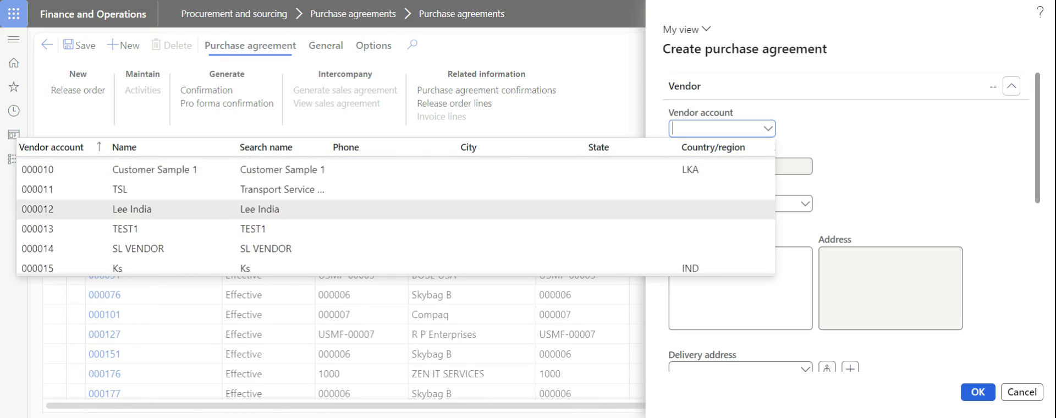
{"action": "scroll", "coordinate": [396, 193], "scroll_direction": "down", "scroll_amount": 3}
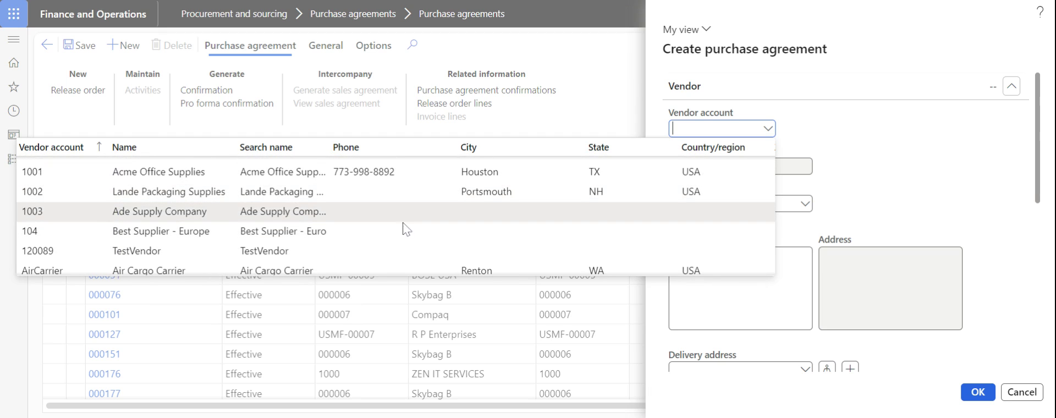
{"action": "left_click", "coordinate": [533, 211]}
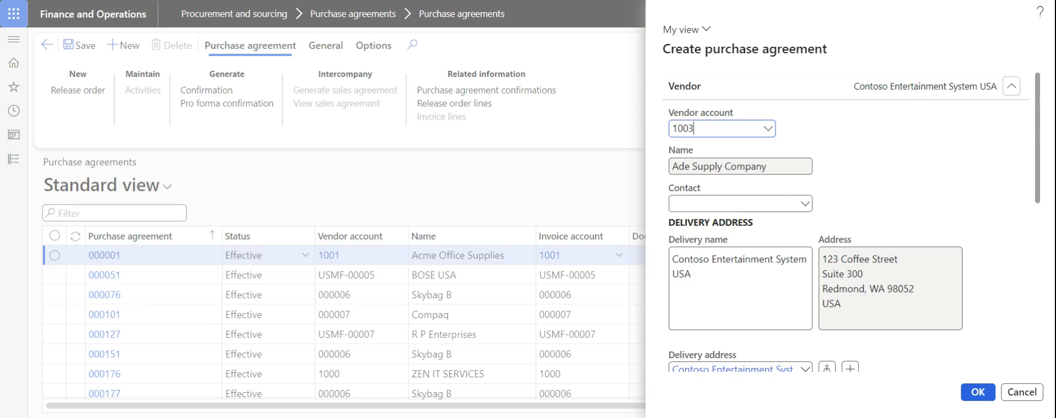
Step: Set the purchase agreement classification to Blanket purchase agreement
{"action": "scroll", "coordinate": [861, 216], "scroll_direction": "down", "scroll_amount": 4}
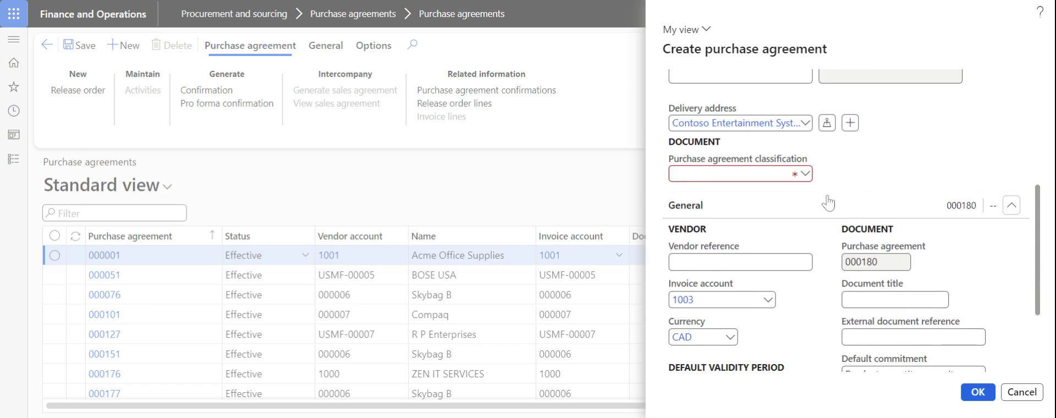
{"action": "scroll", "coordinate": [826, 208], "scroll_direction": "up", "scroll_amount": 4}
{"action": "scroll", "coordinate": [826, 208], "scroll_direction": "down", "scroll_amount": 3}
{"action": "scroll", "coordinate": [826, 208], "scroll_direction": "down", "scroll_amount": 1}
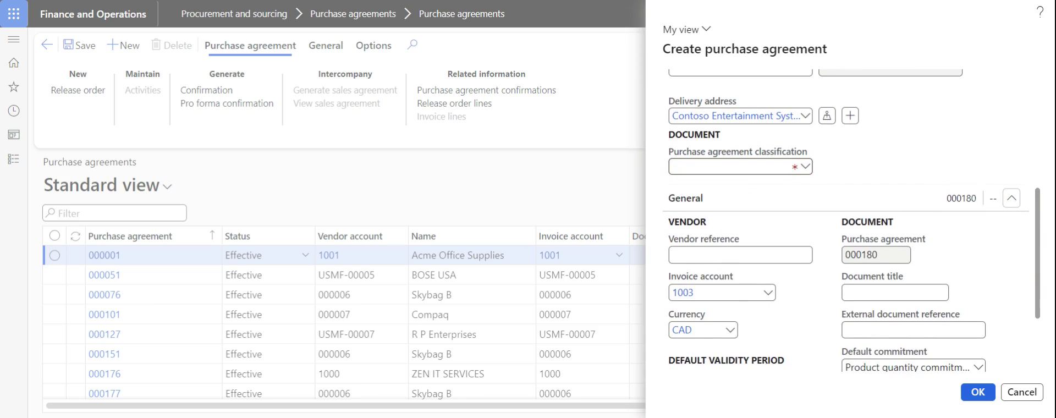
{"action": "left_click", "coordinate": [805, 167]}
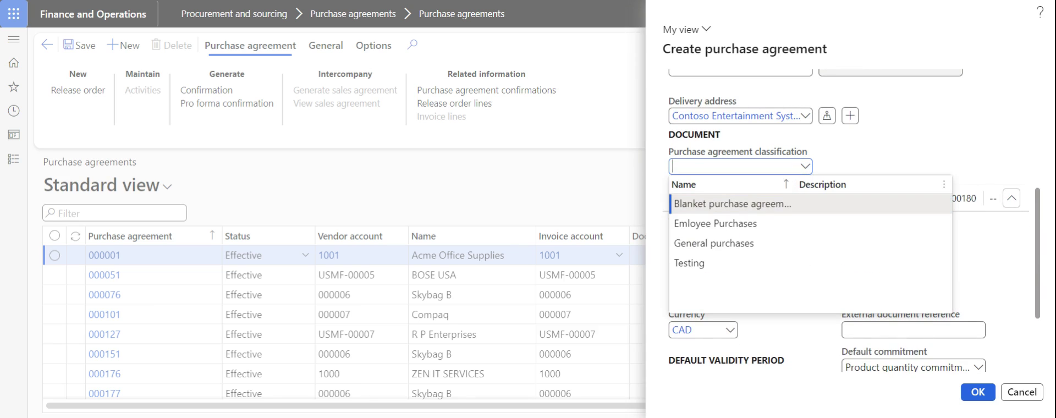
{"action": "left_click", "coordinate": [732, 204]}
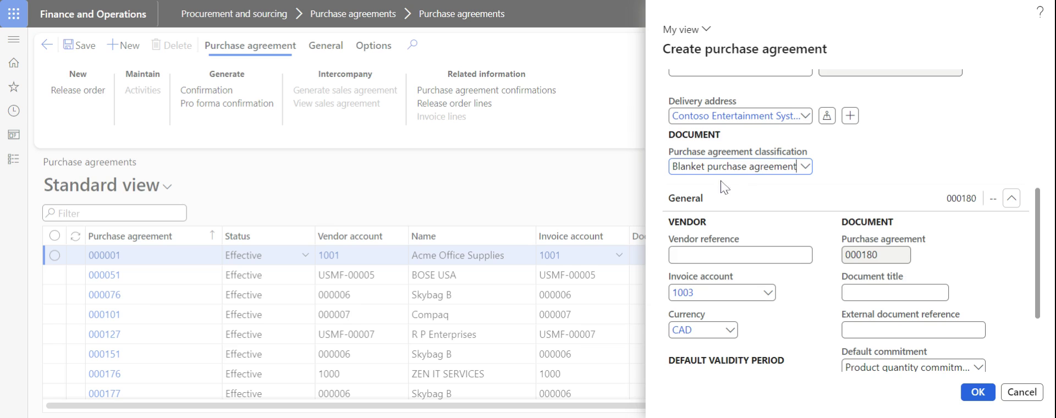
Step: Choose Product quantity commitment as the default commitment and create the purchase agreement
{"action": "scroll", "coordinate": [811, 230], "scroll_direction": "down", "scroll_amount": 3}
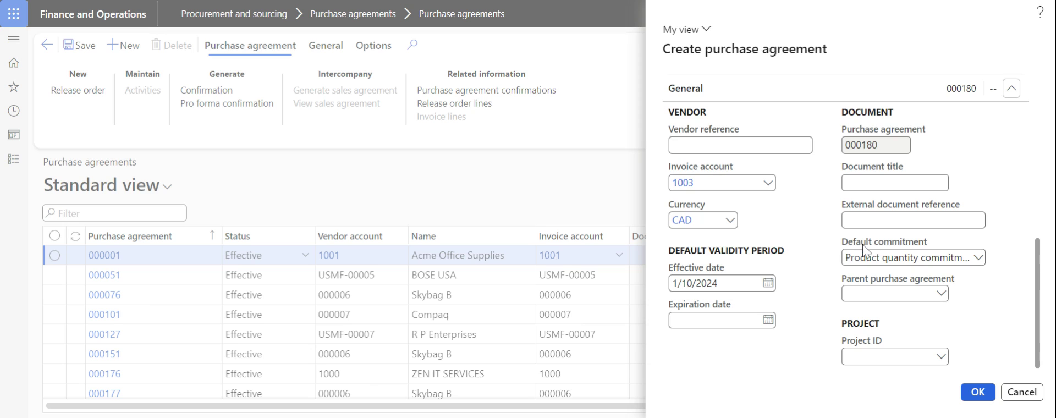
{"action": "left_click", "coordinate": [980, 263]}
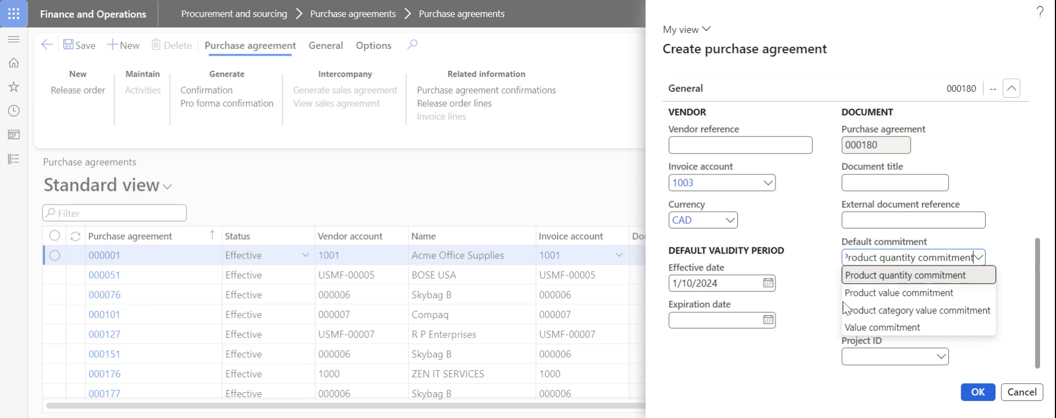
{"action": "left_click", "coordinate": [863, 278]}
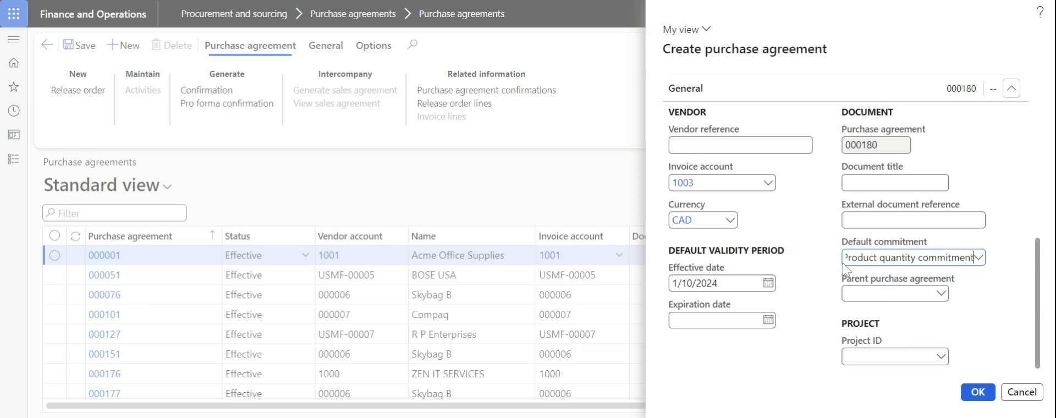
{"action": "left_click", "coordinate": [973, 393]}
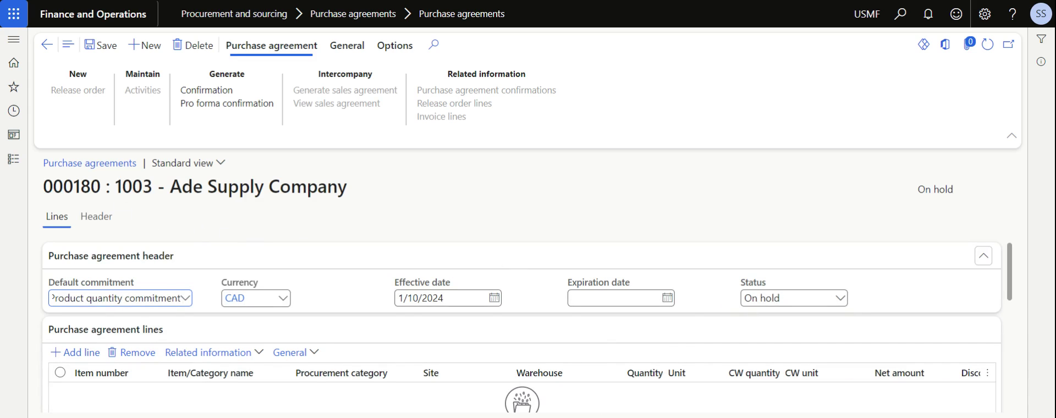
Step: Set the expiration date in the purchase agreement header to 12/31/2024
{"action": "left_click_drag", "start_coordinate": [101, 187], "coordinate": [43, 187]}
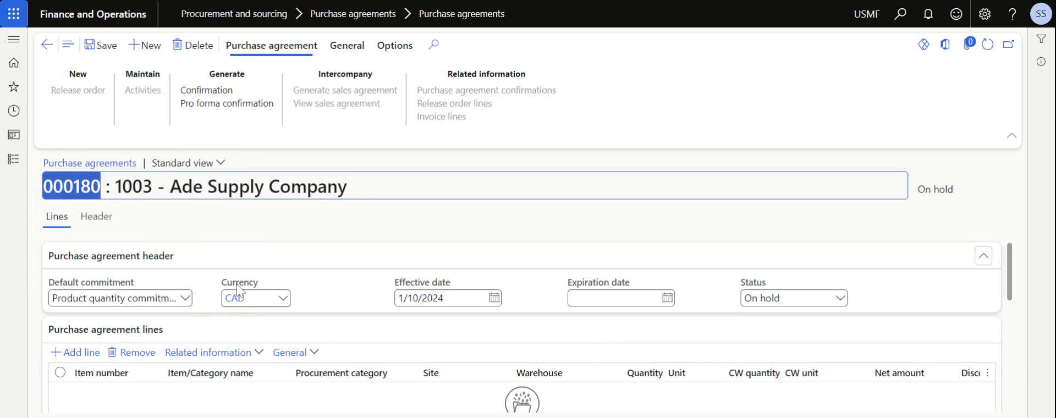
{"action": "mouse_move", "coordinate": [263, 292]}
{"action": "mouse_move", "coordinate": [94, 287]}
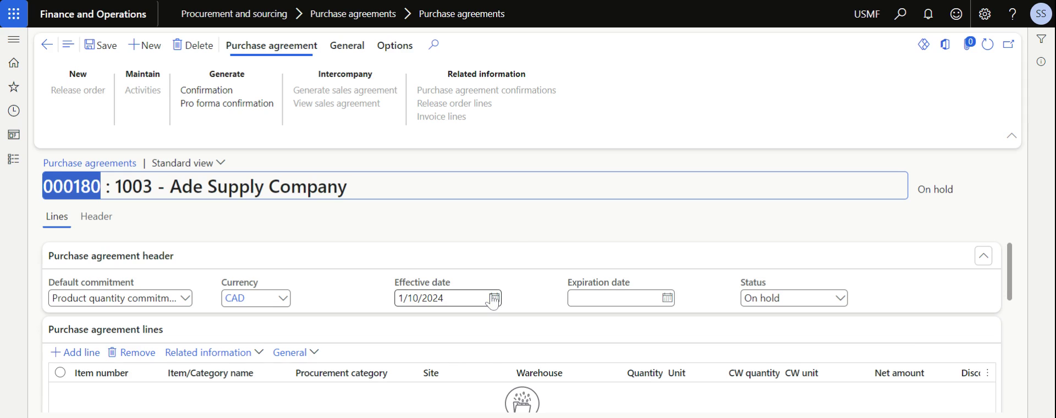
{"action": "left_click", "coordinate": [667, 297]}
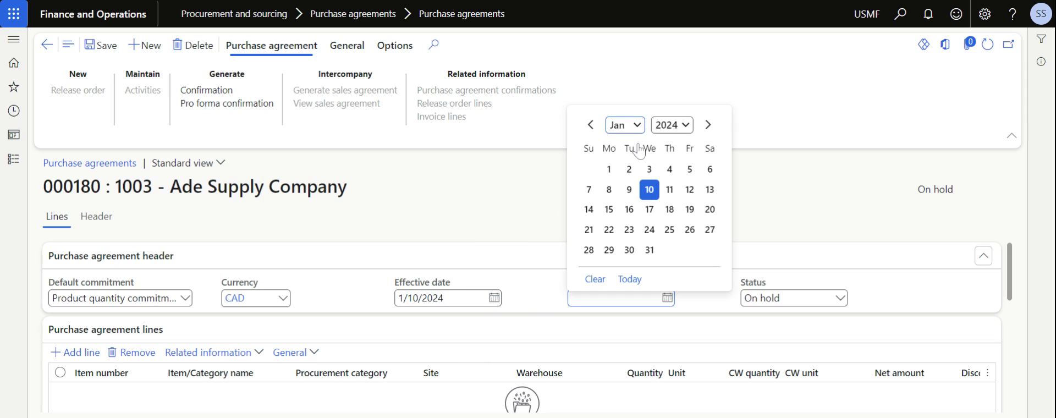
{"action": "key", "text": "d"}
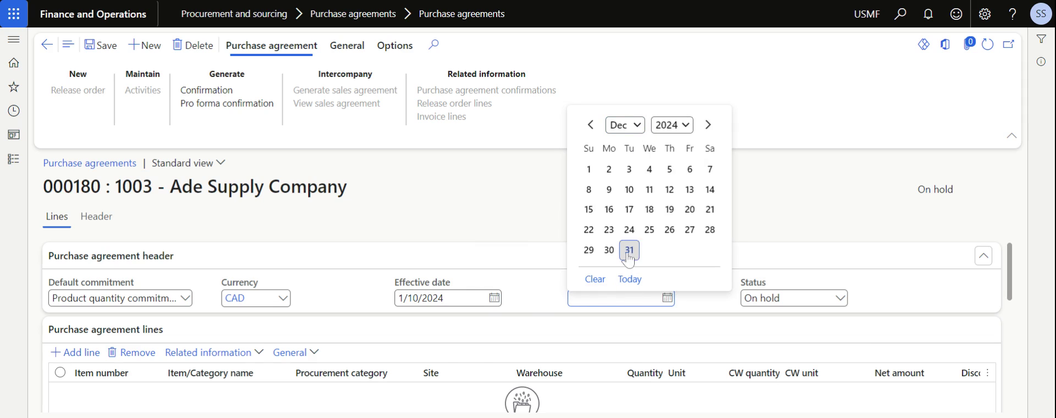
{"action": "left_click", "coordinate": [629, 250]}
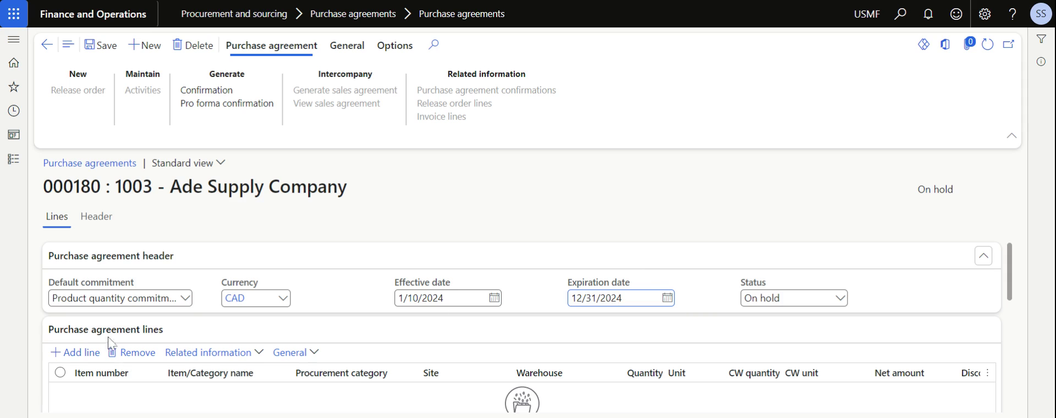
Step: Add a purchase agreement line for item A0001, HDMI 6' Cables
{"action": "scroll", "coordinate": [165, 330], "scroll_direction": "down", "scroll_amount": 2}
{"action": "scroll", "coordinate": [161, 330], "scroll_direction": "up", "scroll_amount": 1}
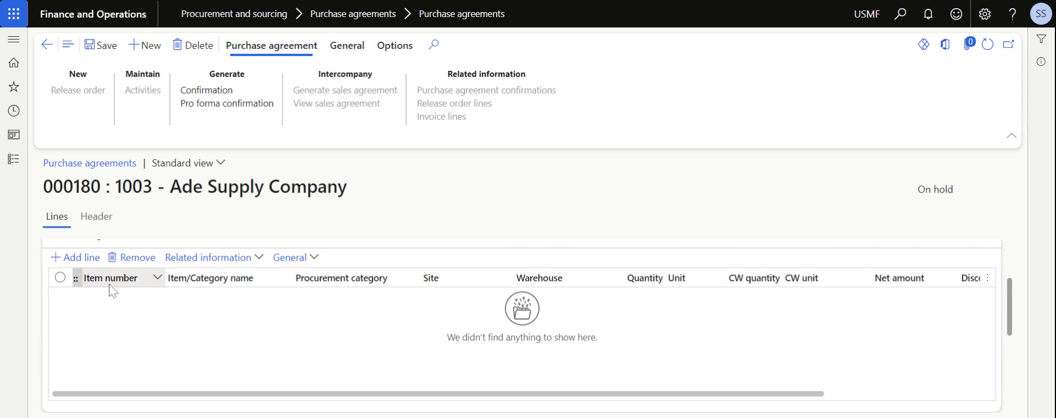
{"action": "left_click", "coordinate": [74, 257]}
{"action": "left_click", "coordinate": [173, 300]}
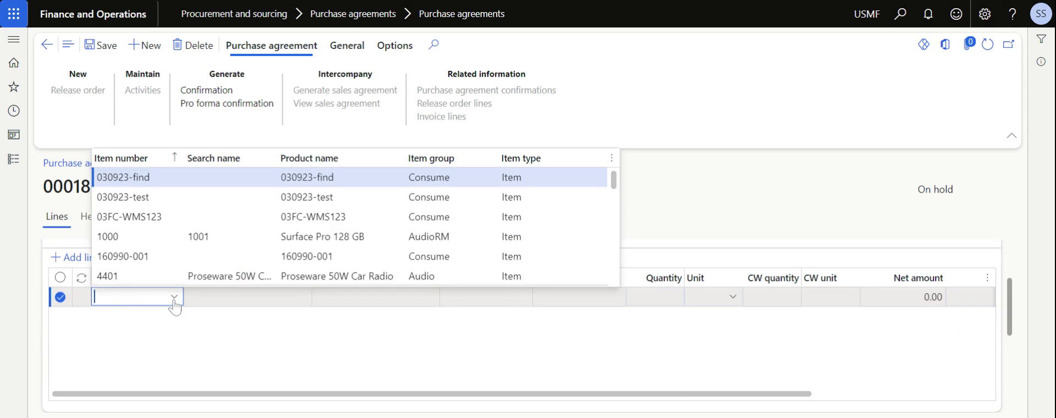
{"action": "scroll", "coordinate": [157, 252], "scroll_direction": "down", "scroll_amount": 3}
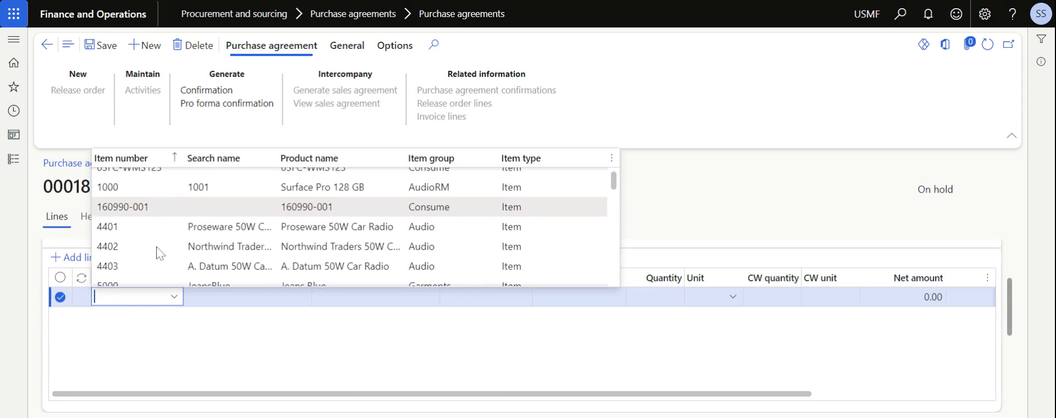
{"action": "scroll", "coordinate": [158, 252], "scroll_direction": "down", "scroll_amount": 4}
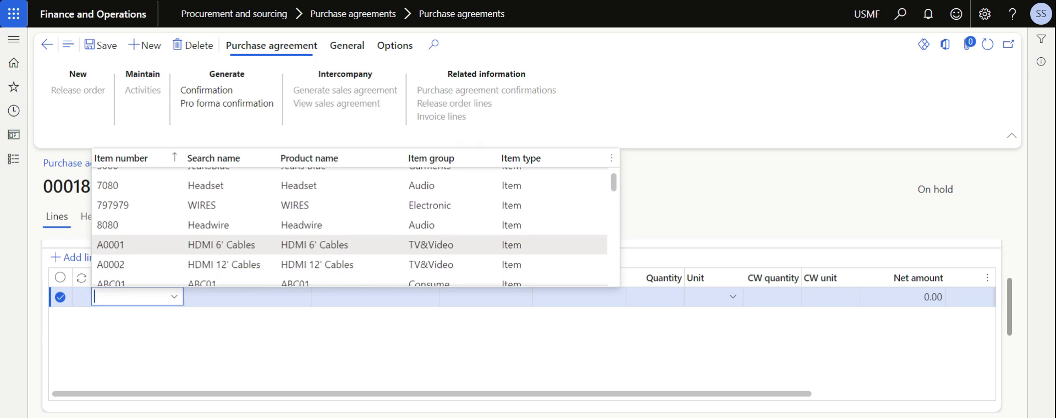
{"action": "scroll", "coordinate": [157, 242], "scroll_direction": "down", "scroll_amount": 1}
{"action": "scroll", "coordinate": [158, 242], "scroll_direction": "up", "scroll_amount": 2}
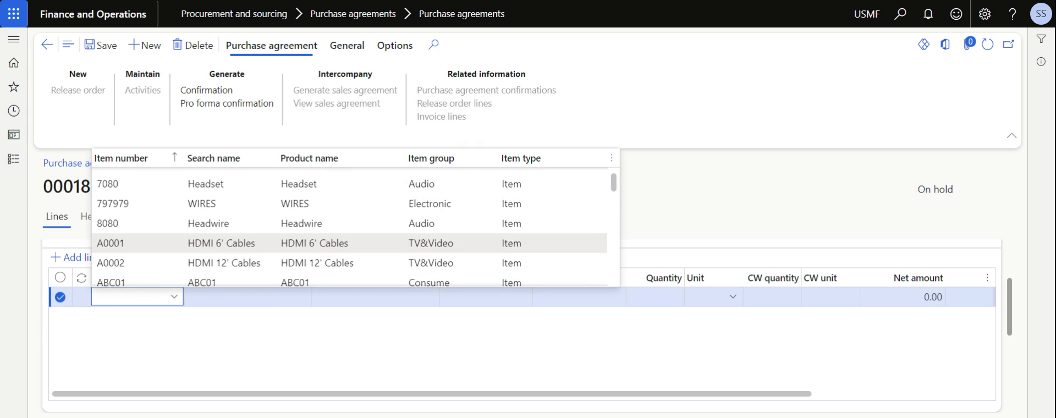
{"action": "left_click", "coordinate": [158, 242]}
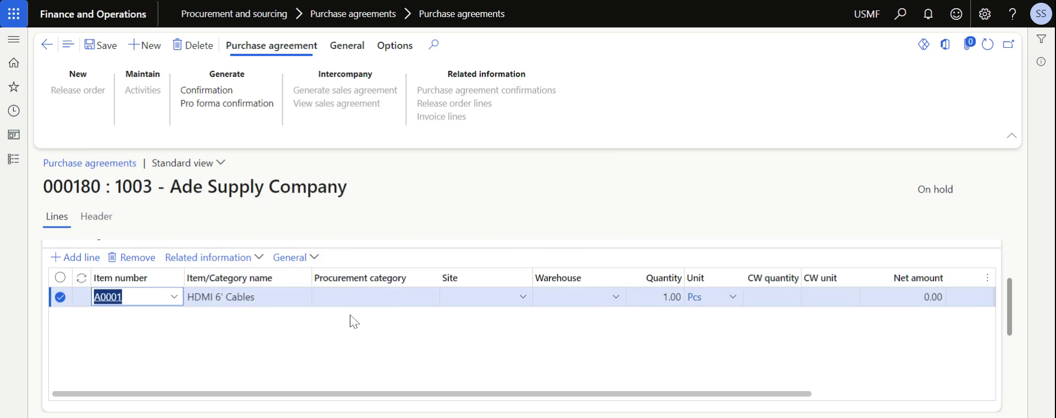
Step: Set the HDMI 6' Cables line to site 2, warehouse 24 and a quantity of 1,000
{"action": "left_click", "coordinate": [362, 298]}
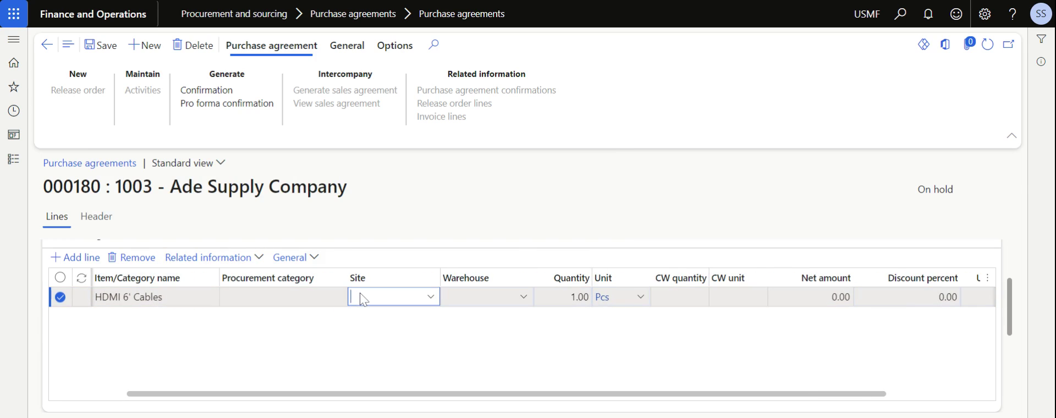
{"action": "key", "text": "Tab"}
{"action": "type", "text": "24"}
{"action": "key", "text": "Tab"}
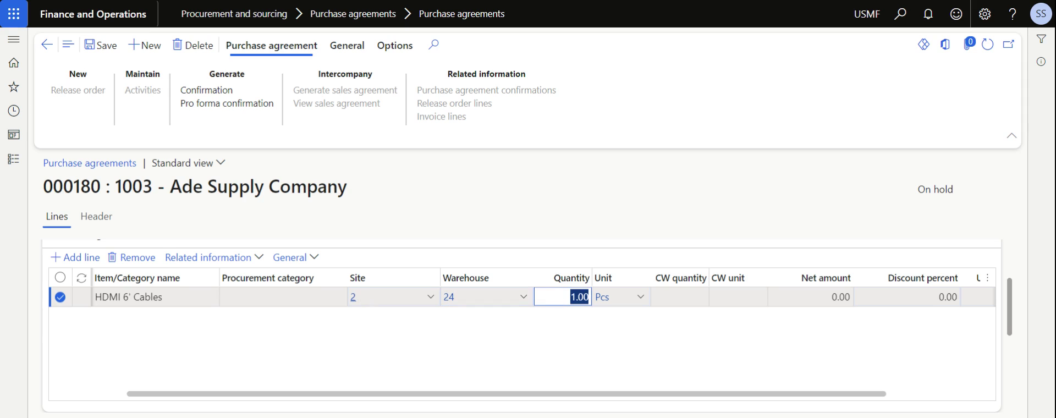
{"action": "type", "text": "10"}
{"action": "key", "text": "Tab"}
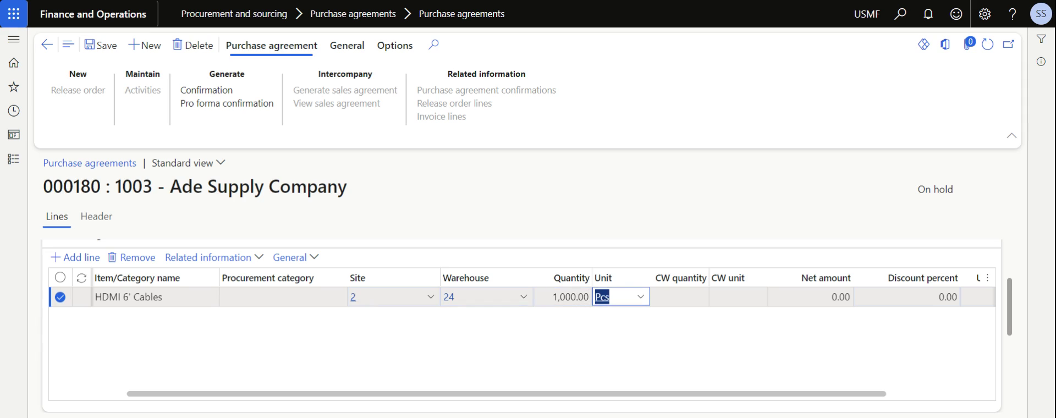
Step: Give the HDMI 6' Cables line a discount percent of 1.50 and a unit price of 13.23
{"action": "scroll", "coordinate": [308, 346], "scroll_direction": "right", "scroll_amount": 3}
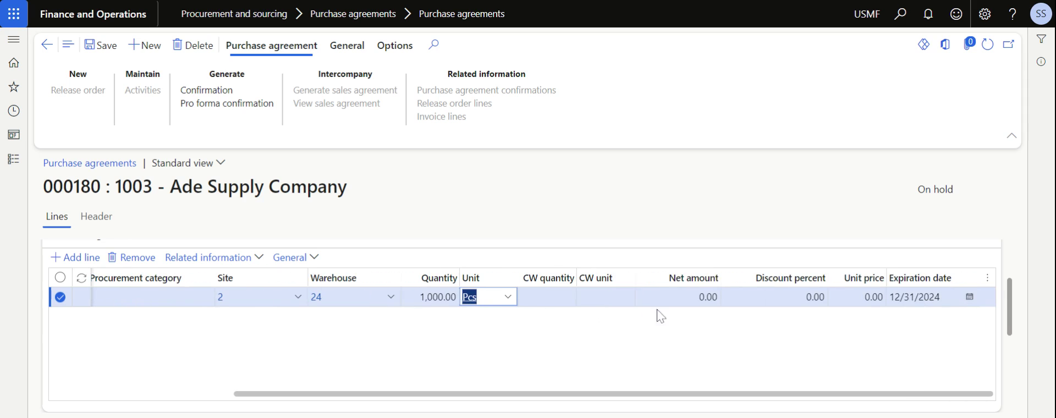
{"action": "left_click", "coordinate": [792, 297]}
{"action": "key", "text": "Delete"}
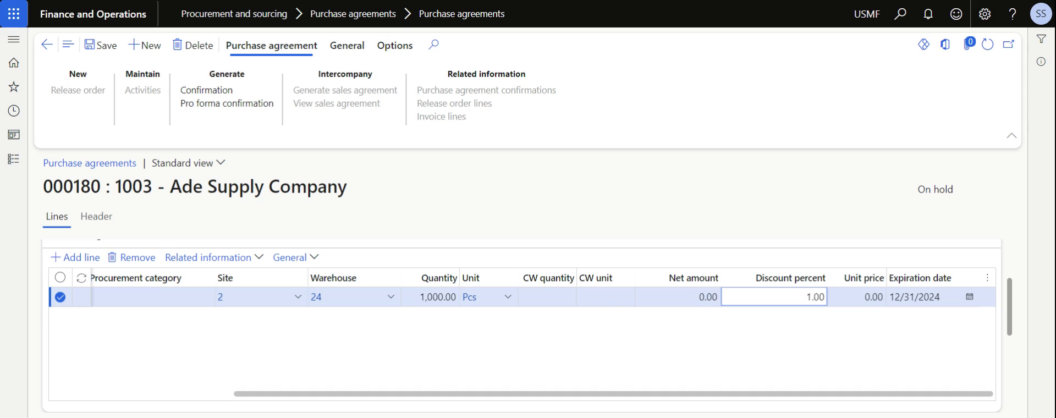
{"action": "key", "text": "Tab"}
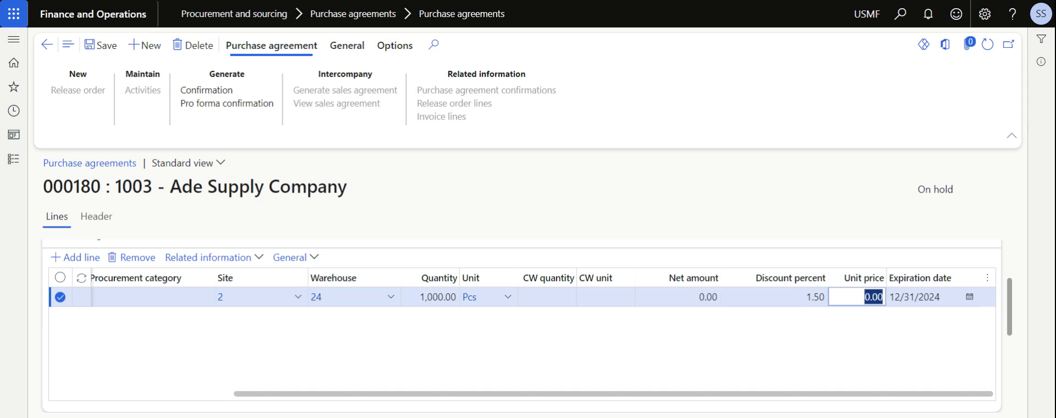
{"action": "type", "text": "13.23"}
{"action": "key", "text": "Tab"}
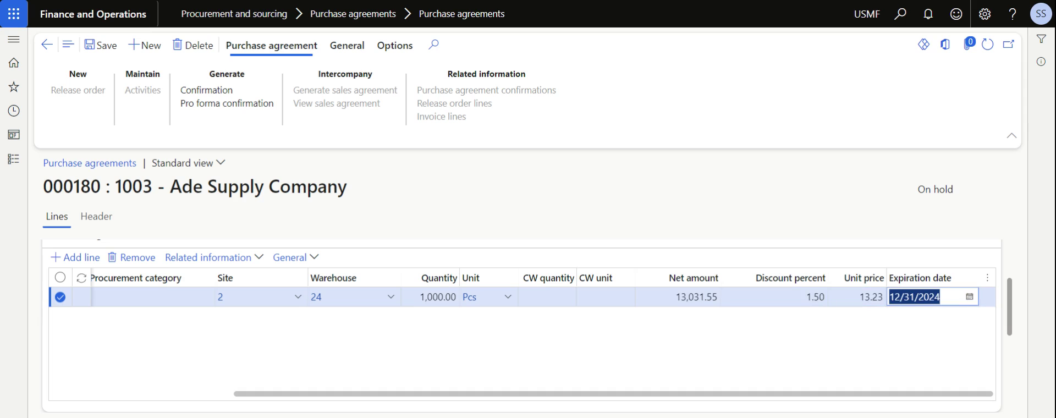
Step: Enforce the maximum commitment for the HDMI 6' Cables line in its line details
{"action": "scroll", "coordinate": [539, 355], "scroll_direction": "down", "scroll_amount": 3}
{"action": "scroll", "coordinate": [539, 354], "scroll_direction": "up", "scroll_amount": 3}
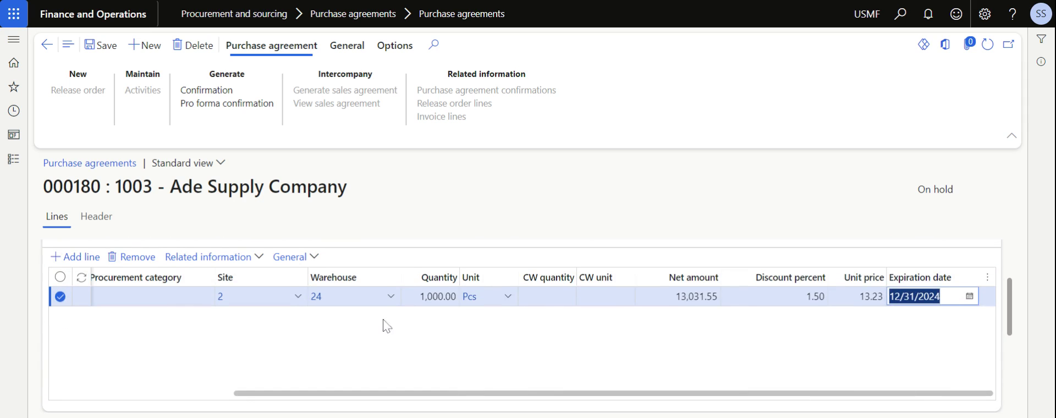
{"action": "scroll", "coordinate": [400, 341], "scroll_direction": "down", "scroll_amount": 2}
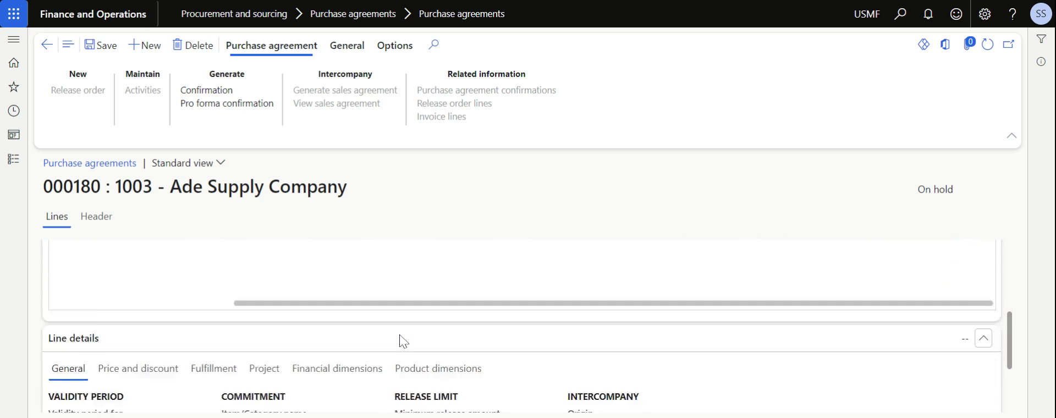
{"action": "scroll", "coordinate": [400, 341], "scroll_direction": "down", "scroll_amount": 2}
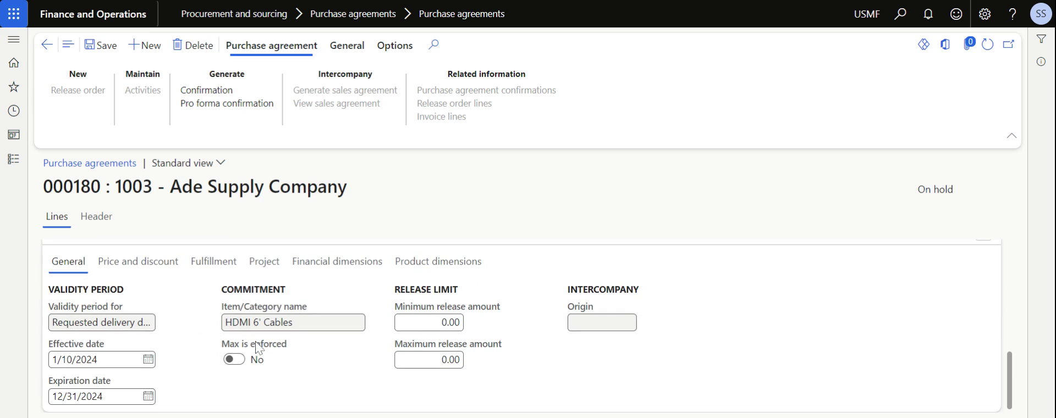
{"action": "left_click", "coordinate": [234, 360]}
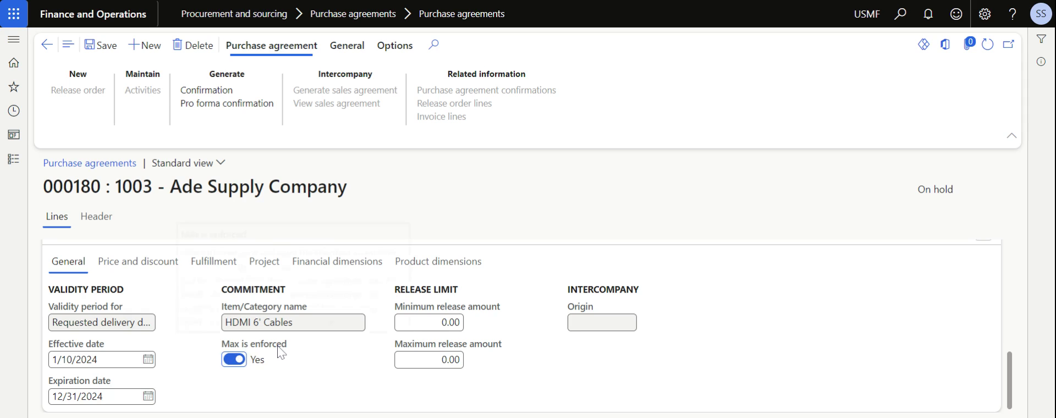
Step: Review the line's committed quantity, the purchase agreement number and the release limit fields
{"action": "scroll", "coordinate": [349, 351], "scroll_direction": "up", "scroll_amount": 2}
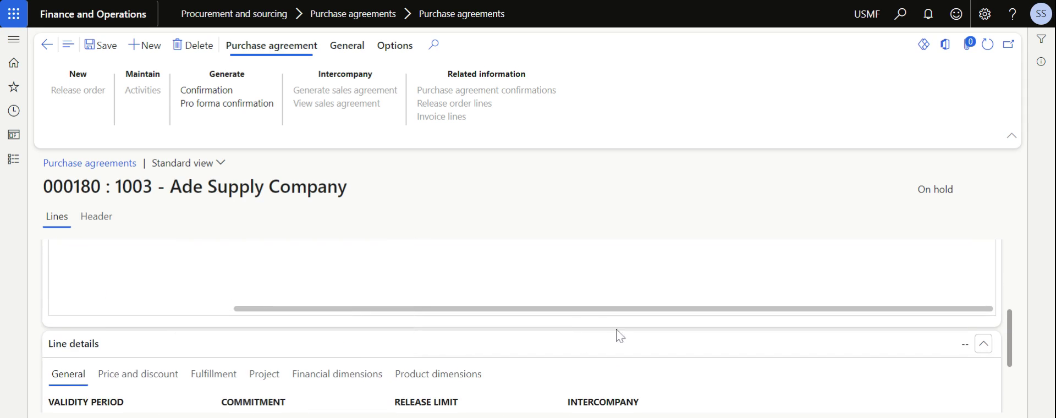
{"action": "scroll", "coordinate": [605, 327], "scroll_direction": "up", "scroll_amount": 1}
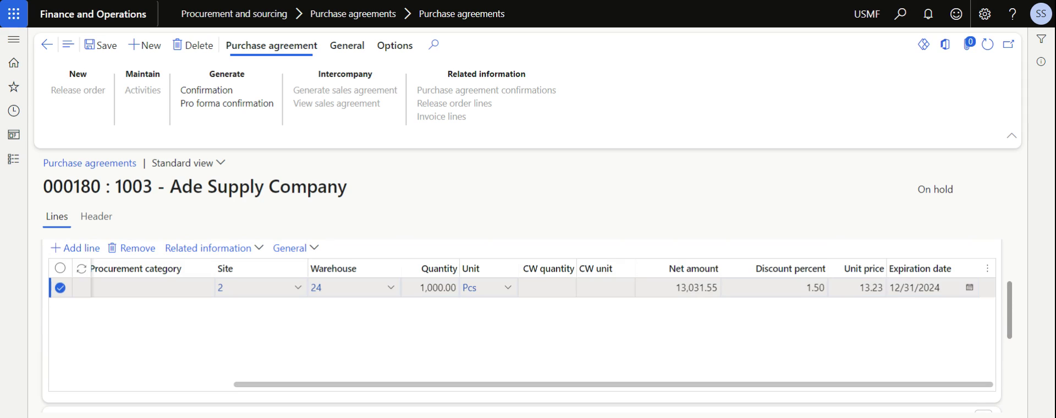
{"action": "left_click_drag", "start_coordinate": [420, 287], "coordinate": [445, 287]}
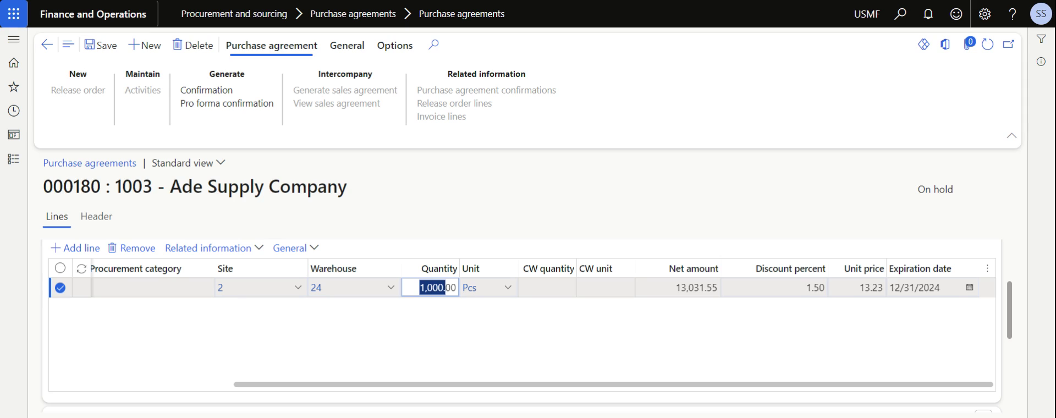
{"action": "left_click", "coordinate": [433, 287]}
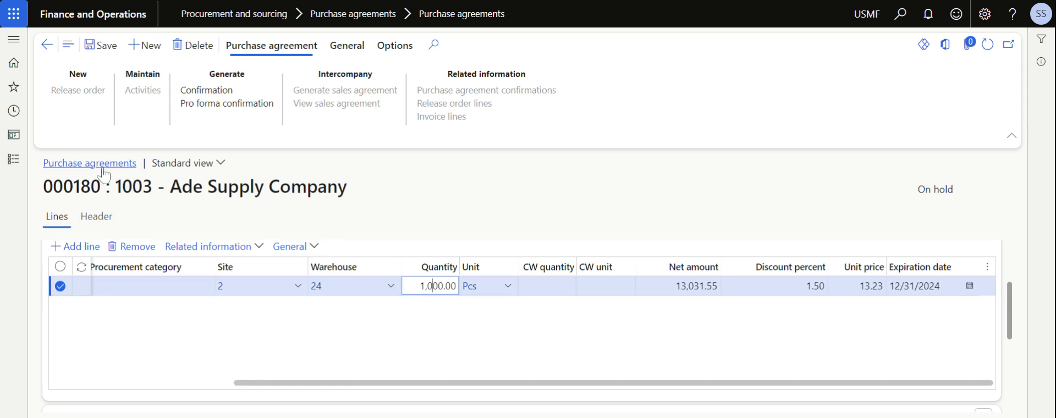
{"action": "left_click_drag", "start_coordinate": [101, 187], "coordinate": [42, 186]}
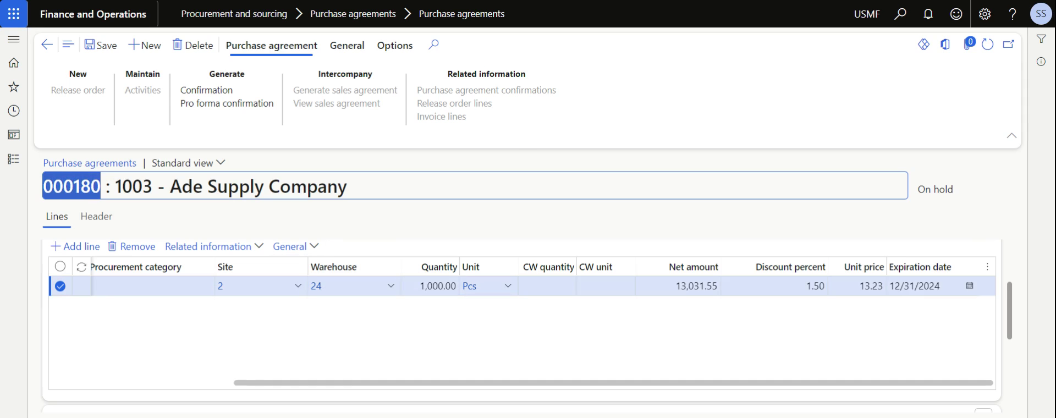
{"action": "scroll", "coordinate": [431, 327], "scroll_direction": "down", "scroll_amount": 5}
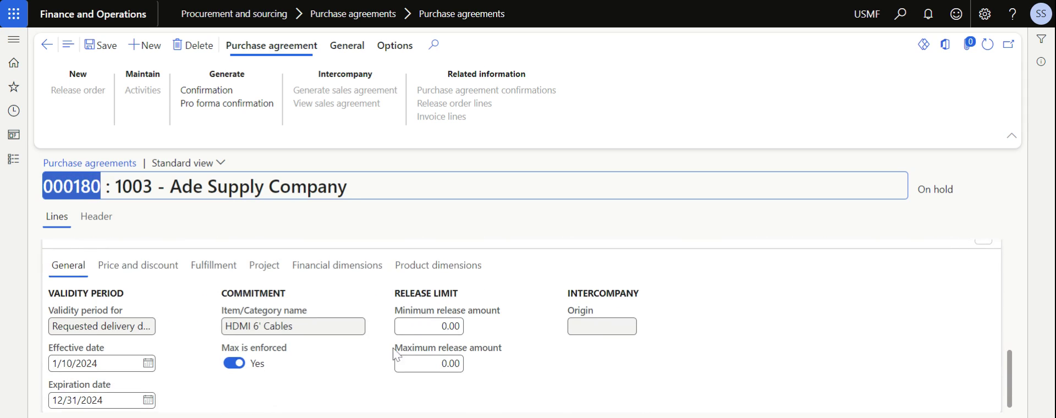
{"action": "mouse_move", "coordinate": [465, 317]}
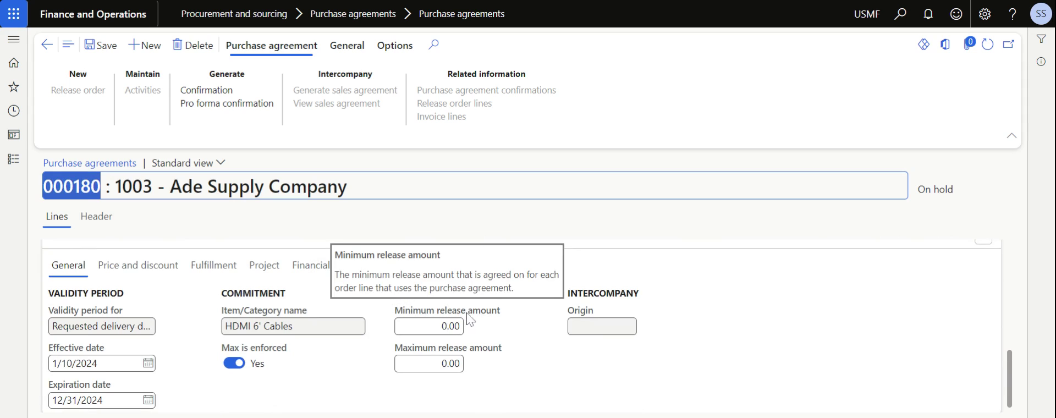
{"action": "scroll", "coordinate": [555, 321], "scroll_direction": "up", "scroll_amount": 3}
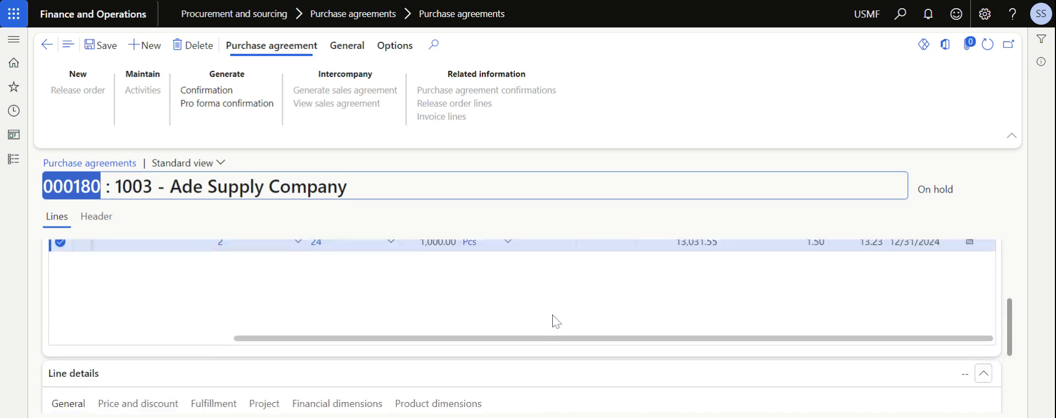
{"action": "scroll", "coordinate": [555, 322], "scroll_direction": "up", "scroll_amount": 2}
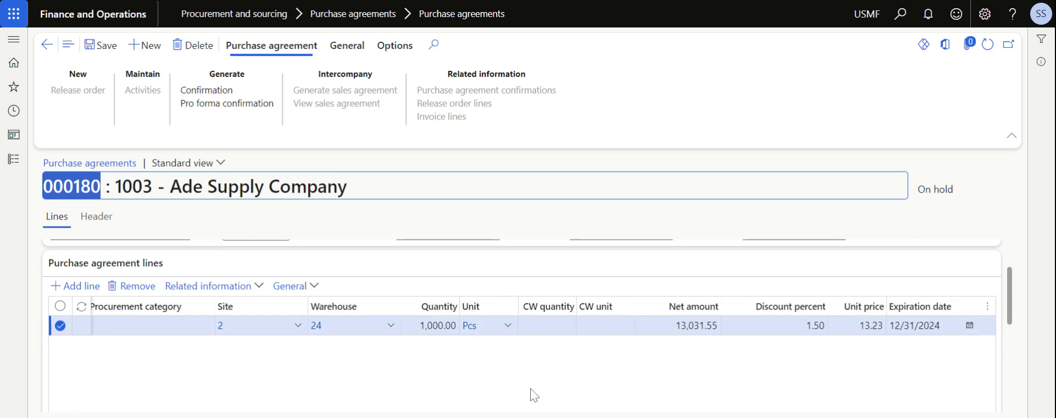
Step: Set the line's minimum release amount to 200 and maximum release amount to 1,000, and save the agreement
{"action": "scroll", "coordinate": [532, 394], "scroll_direction": "down", "scroll_amount": 5}
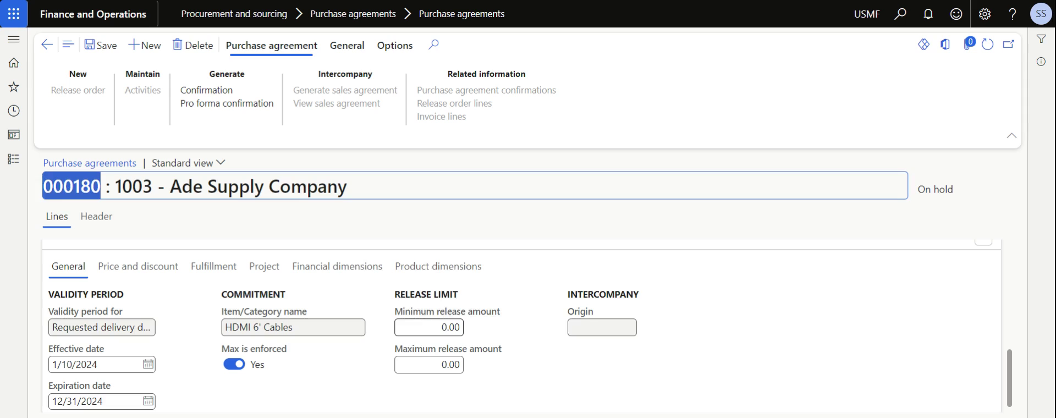
{"action": "left_click", "coordinate": [439, 326]}
{"action": "mouse_move", "coordinate": [475, 352]}
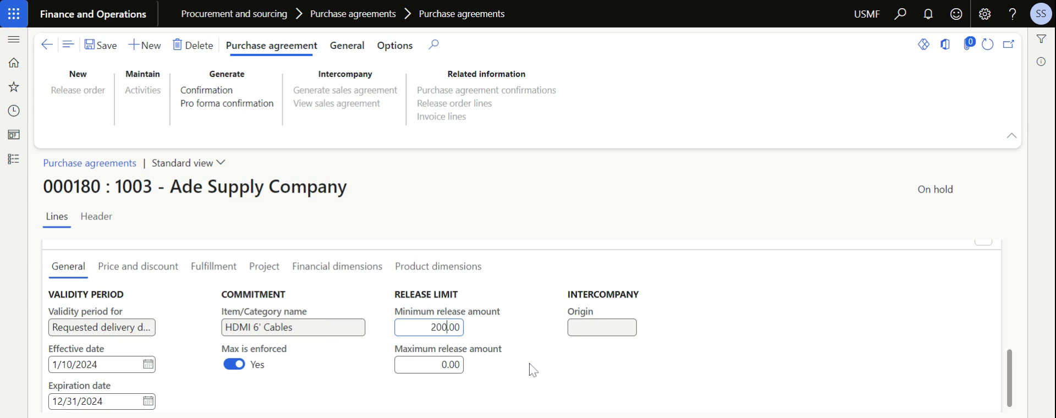
{"action": "key", "text": "Tab"}
{"action": "scroll", "coordinate": [512, 351], "scroll_direction": "up", "scroll_amount": 2}
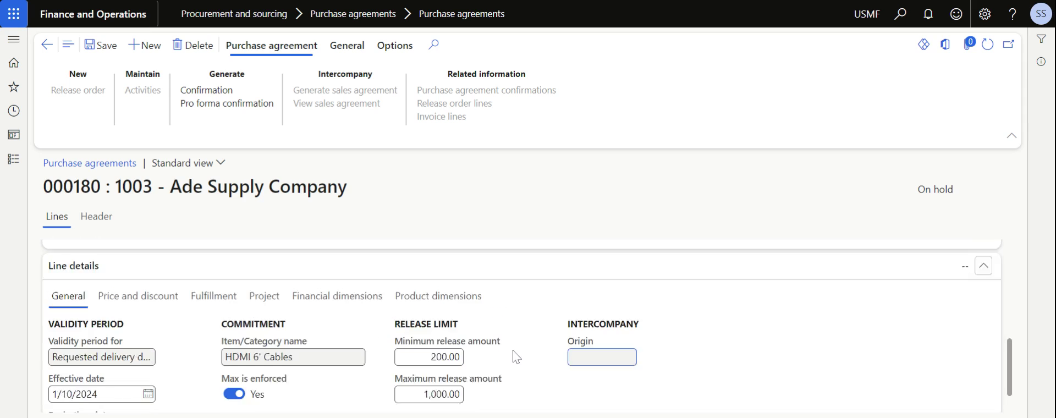
{"action": "scroll", "coordinate": [513, 351], "scroll_direction": "up", "scroll_amount": 3}
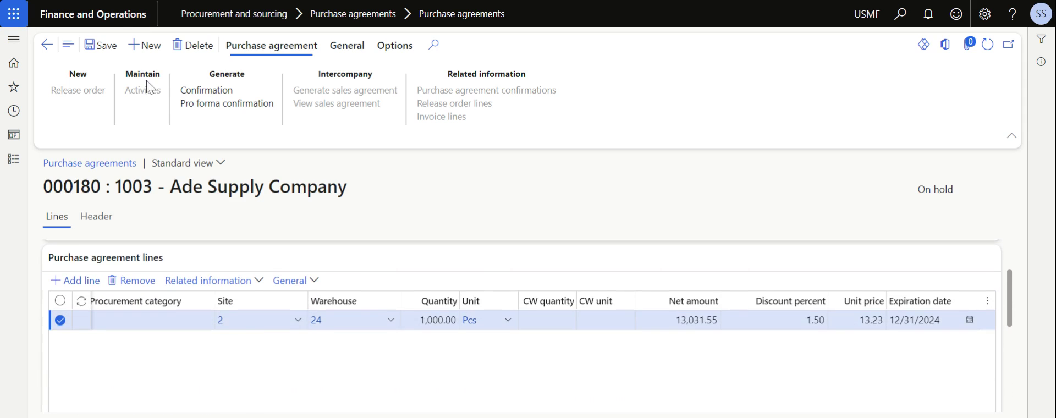
{"action": "left_click", "coordinate": [103, 45]}
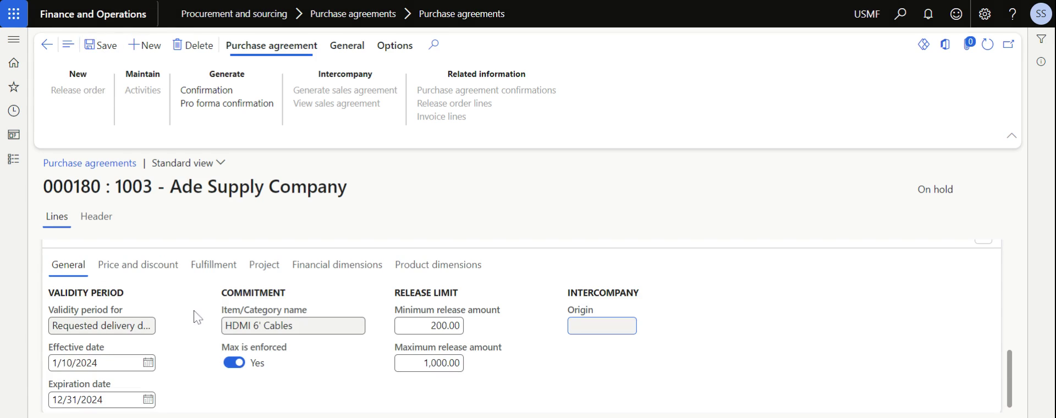
Step: Review the line's price and discount, fulfillment, project and product dimension details
{"action": "left_click", "coordinate": [156, 278]}
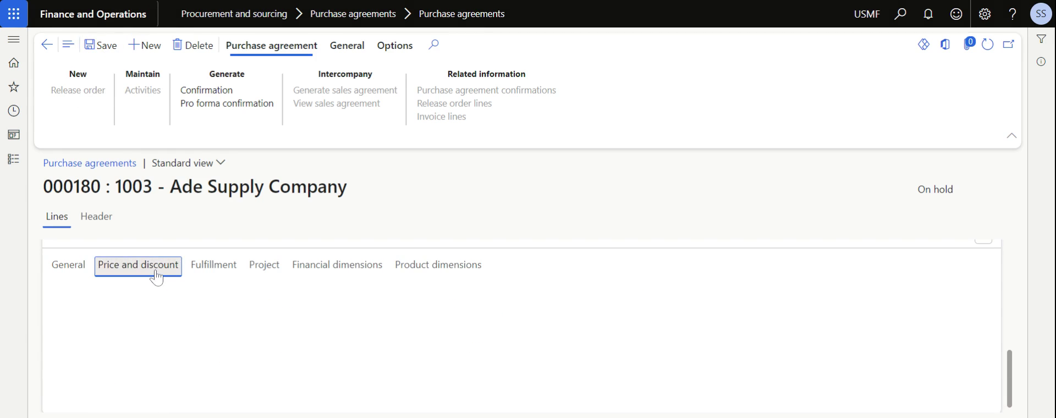
{"action": "scroll", "coordinate": [147, 344], "scroll_direction": "down", "scroll_amount": 1}
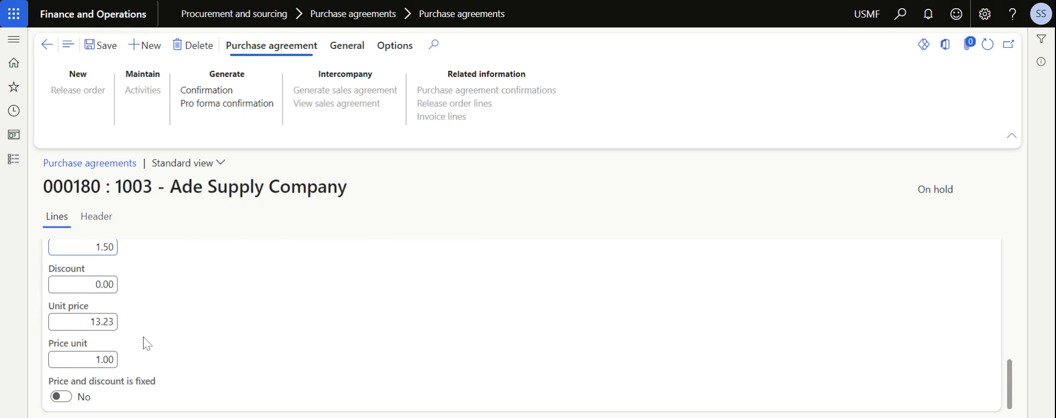
{"action": "scroll", "coordinate": [153, 360], "scroll_direction": "up", "scroll_amount": 3}
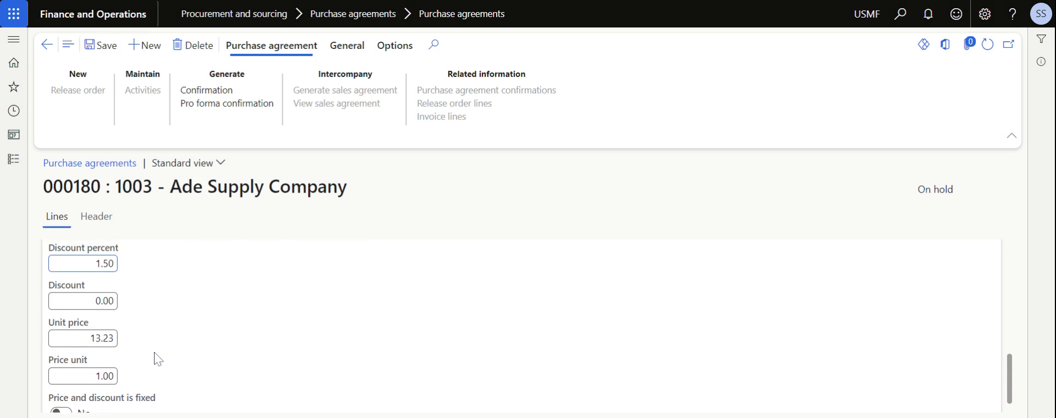
{"action": "left_click", "coordinate": [224, 306]}
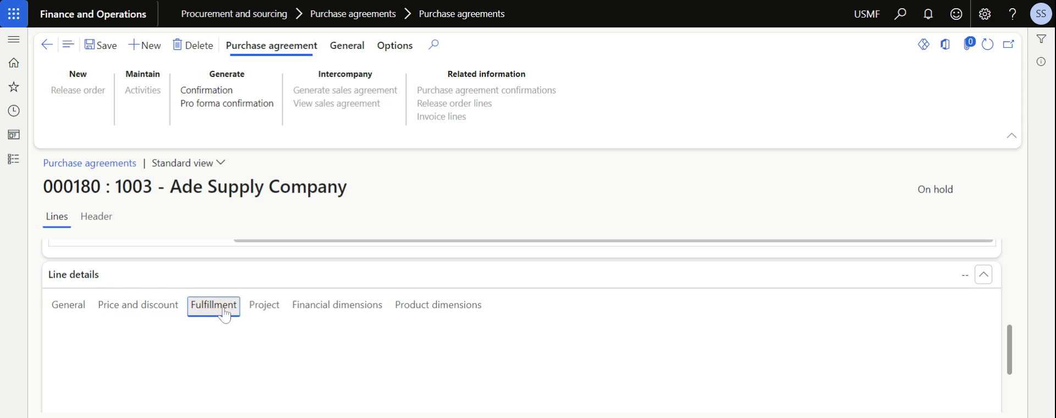
{"action": "scroll", "coordinate": [207, 348], "scroll_direction": "down", "scroll_amount": 2}
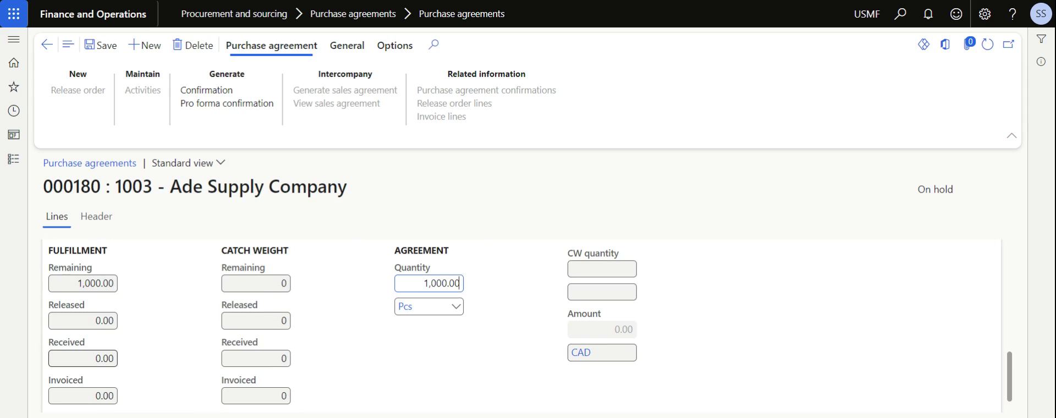
{"action": "scroll", "coordinate": [182, 345], "scroll_direction": "up", "scroll_amount": 2}
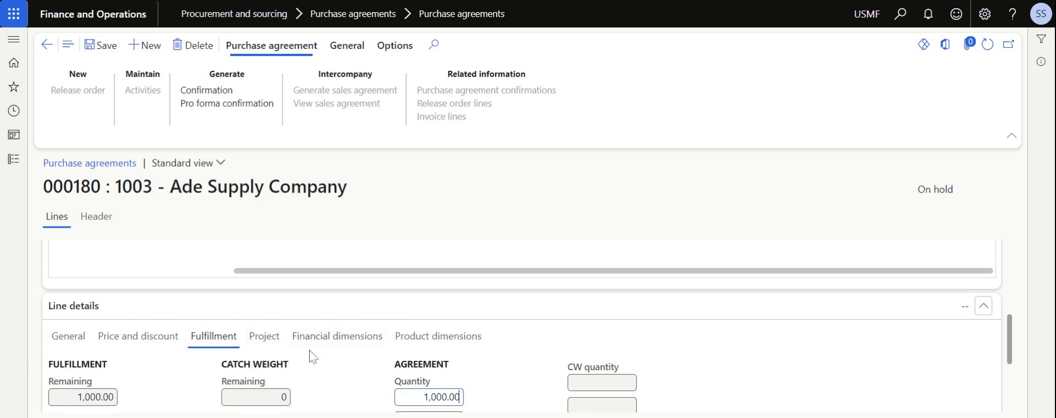
{"action": "left_click", "coordinate": [282, 341]}
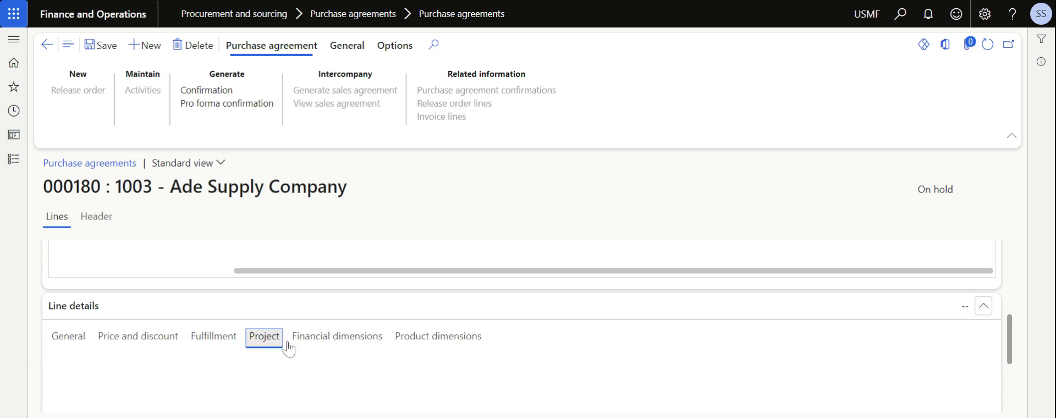
{"action": "left_click", "coordinate": [416, 337]}
{"action": "scroll", "coordinate": [297, 361], "scroll_direction": "down", "scroll_amount": 2}
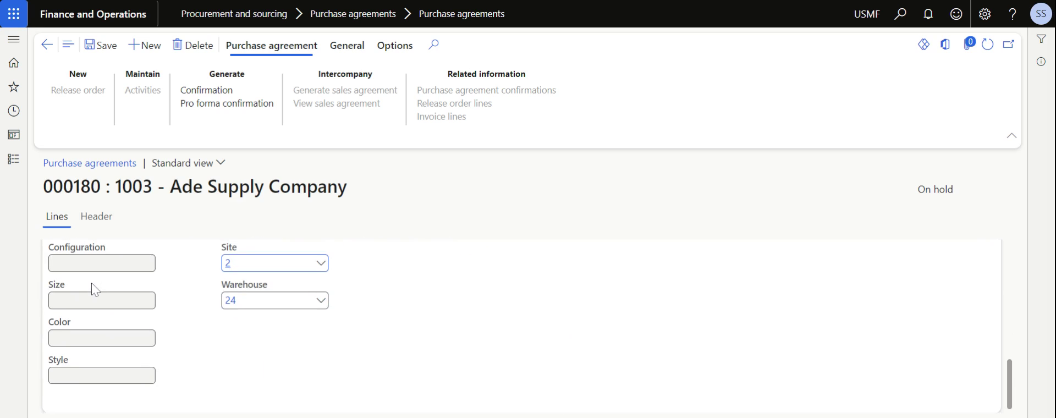
{"action": "scroll", "coordinate": [89, 285], "scroll_direction": "up", "scroll_amount": 2}
{"action": "scroll", "coordinate": [420, 302], "scroll_direction": "up", "scroll_amount": 5}
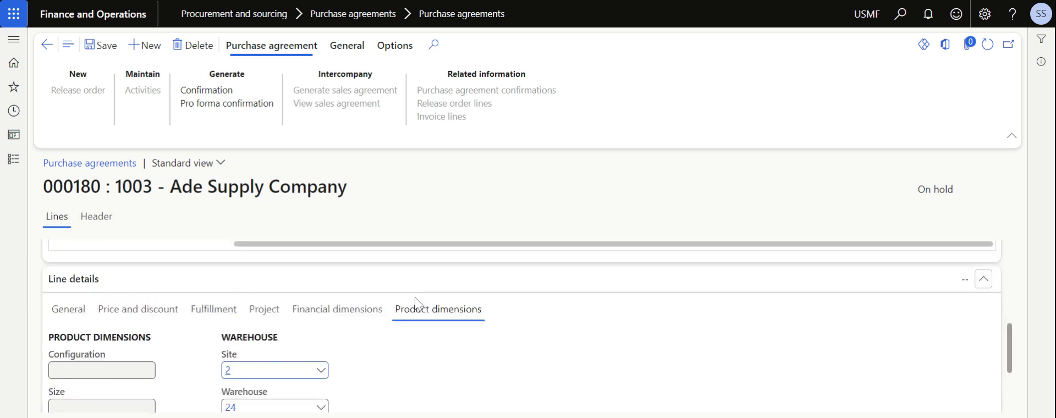
Step: Save the purchase agreement and confirm it with the agreement marked as effective
{"action": "left_click", "coordinate": [101, 49]}
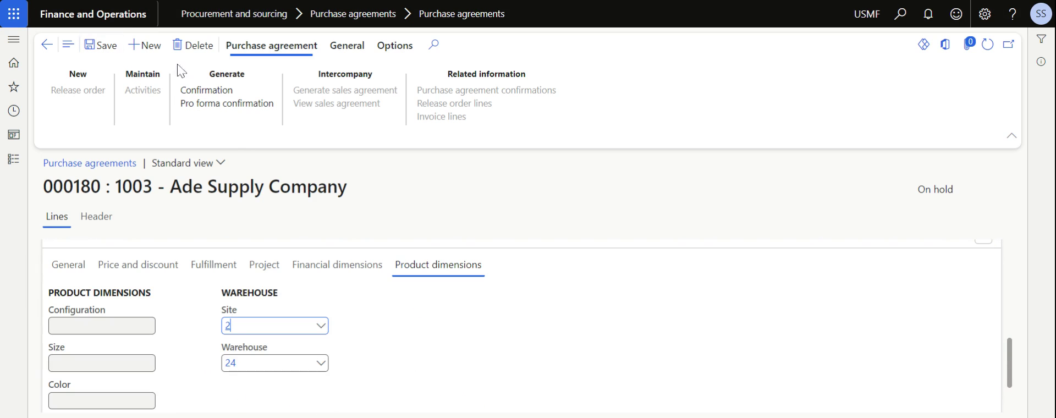
{"action": "left_click", "coordinate": [212, 94]}
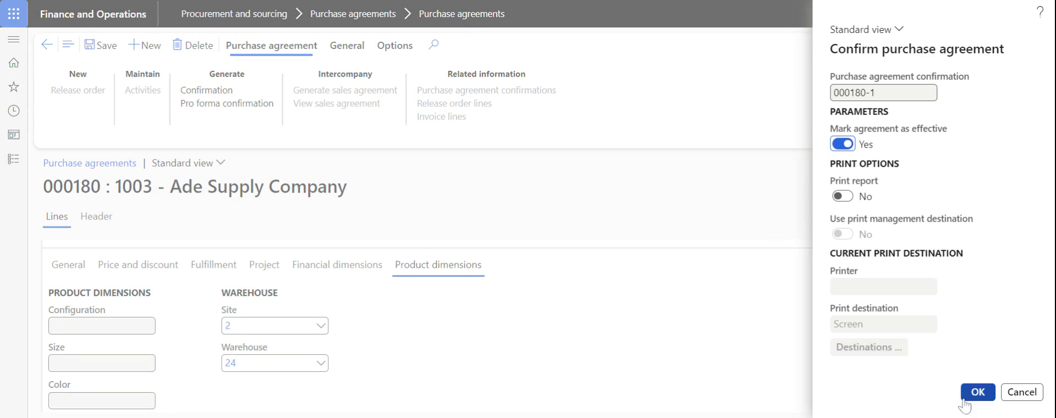
{"action": "left_click", "coordinate": [974, 391]}
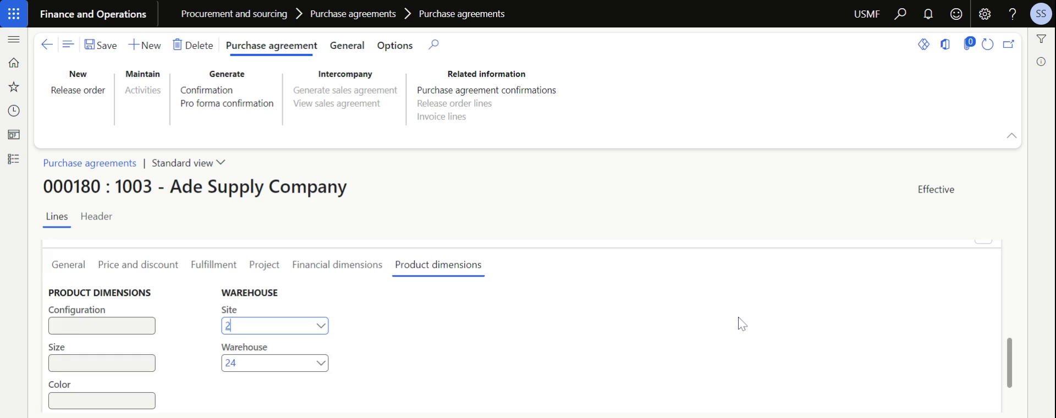
Step: Review the available status options in the purchase agreement header
{"action": "left_click", "coordinate": [839, 298]}
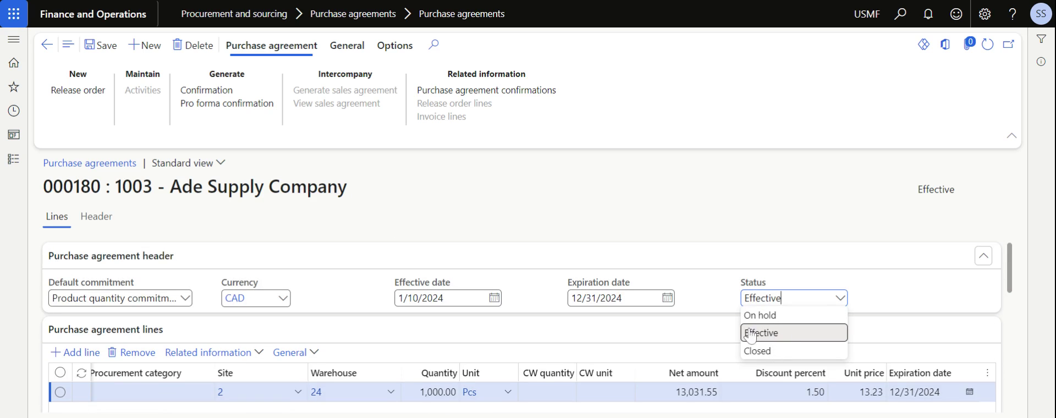
{"action": "left_click", "coordinate": [729, 310]}
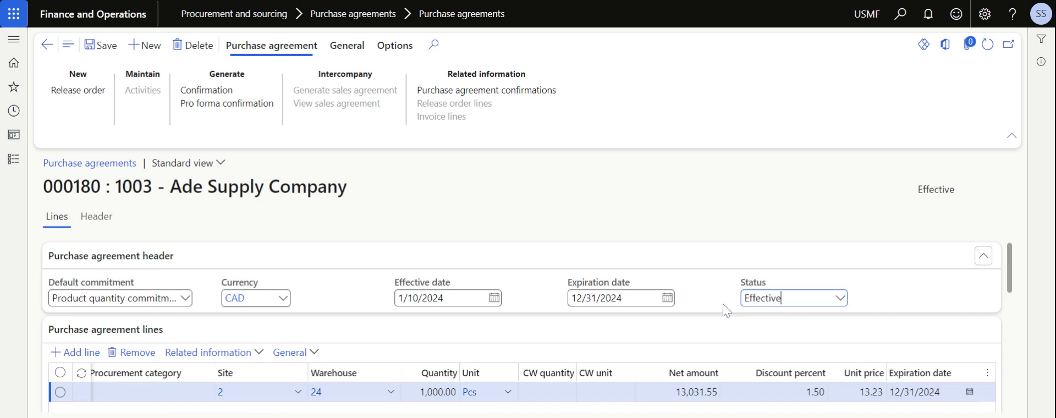
Step: Start a new purchase order from the list of all purchase orders and choose Ade Supply Company as the vendor
{"action": "left_click", "coordinate": [14, 161]}
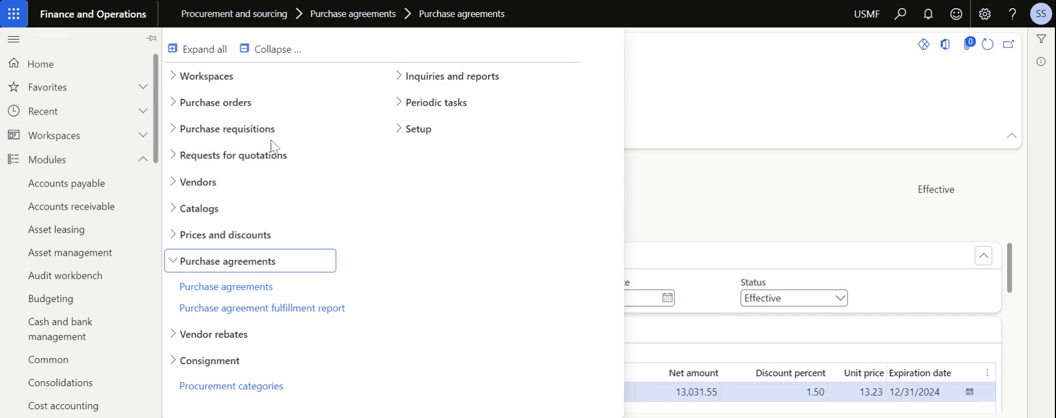
{"action": "left_click", "coordinate": [245, 104]}
{"action": "left_click", "coordinate": [230, 131]}
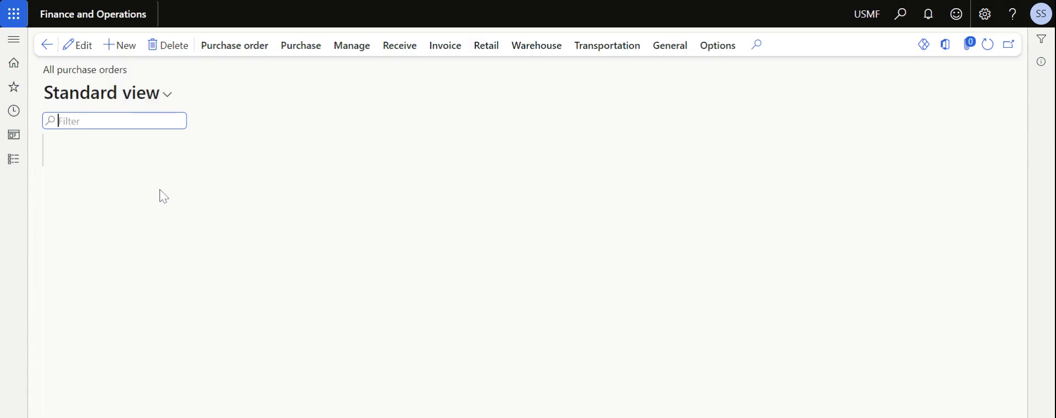
{"action": "left_click", "coordinate": [122, 45]}
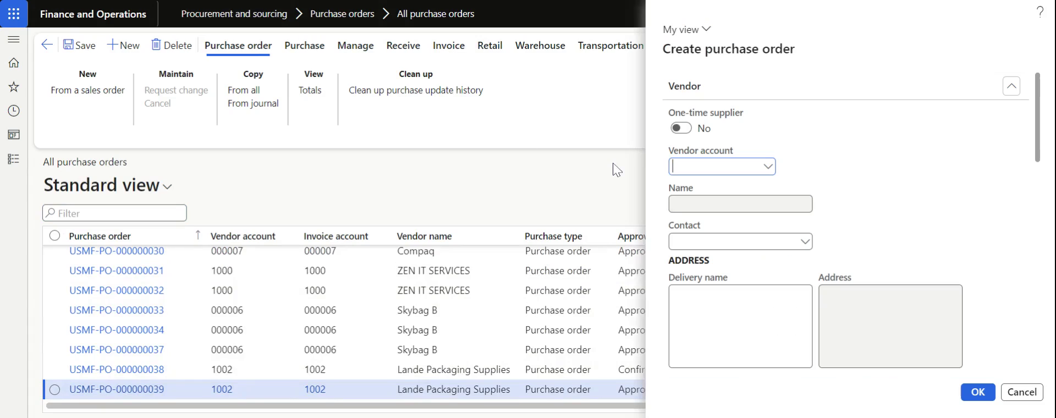
{"action": "type", "text": "ade"}
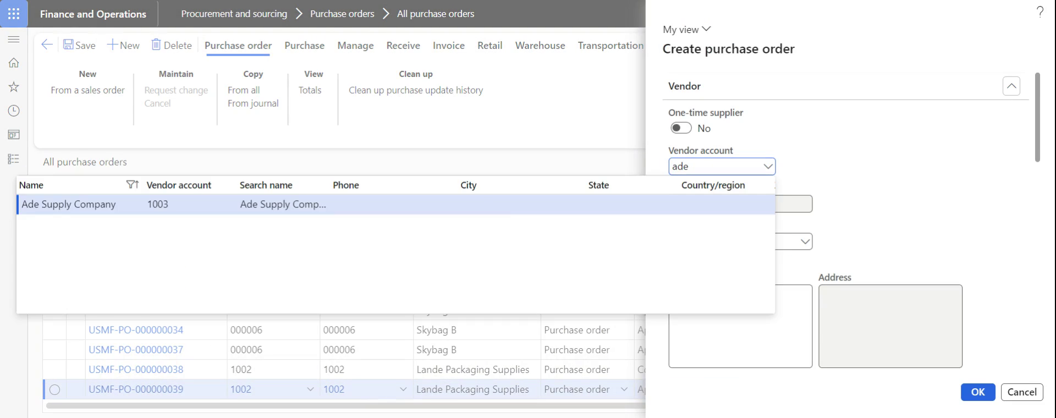
{"action": "left_click", "coordinate": [489, 204]}
Step: Set the new order's purchase type to Purchase order, with site 2 and warehouse 24
{"action": "scroll", "coordinate": [768, 279], "scroll_direction": "down", "scroll_amount": 5}
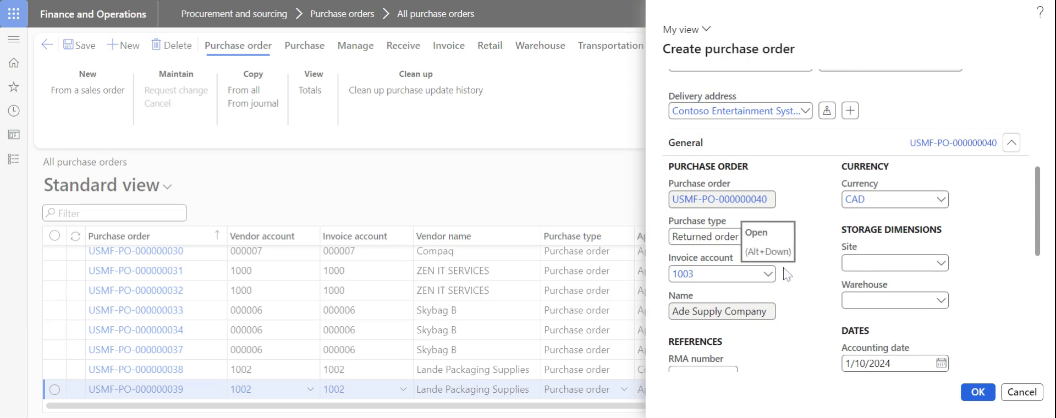
{"action": "left_click", "coordinate": [768, 236]}
{"action": "key", "text": "Up"}
{"action": "key", "text": "Return"}
{"action": "left_click", "coordinate": [888, 263]}
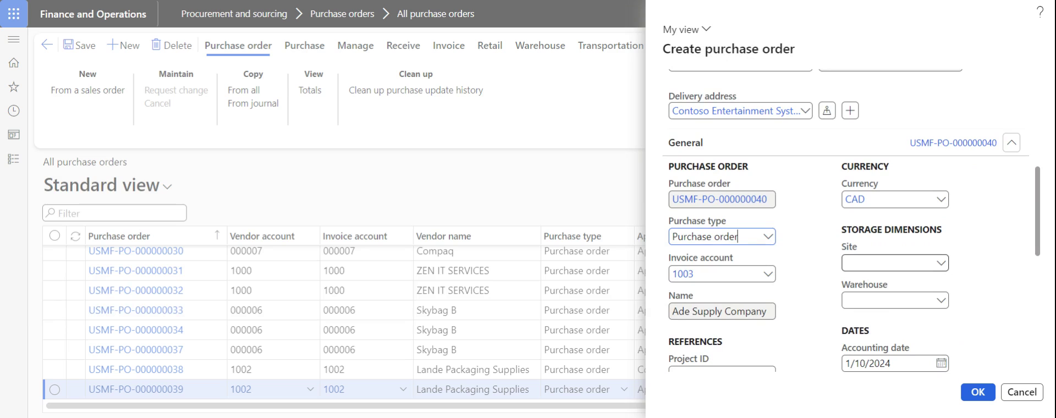
{"action": "type", "text": "2"}
{"action": "key", "text": "Tab"}
{"action": "type", "text": "24"}
{"action": "key", "text": "Tab"}
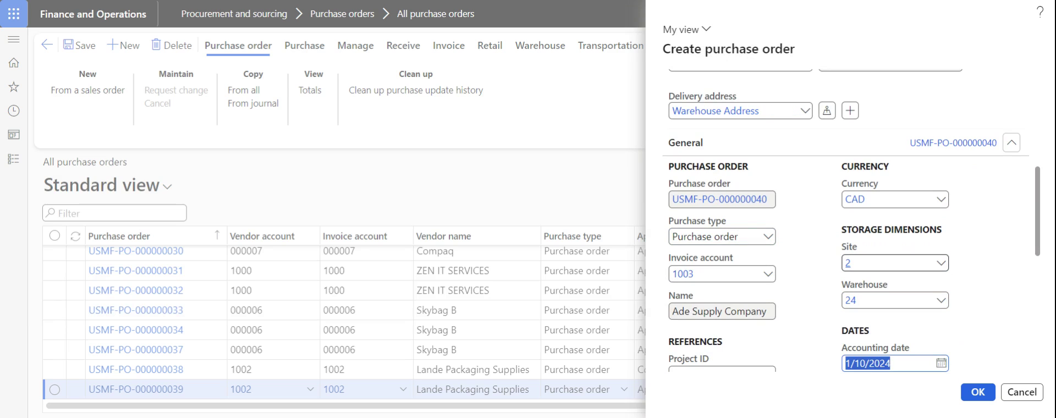
Step: Link the order to the vendor's purchase agreement, accept the transfer of its currency and delivery address, and create the order
{"action": "scroll", "coordinate": [852, 220], "scroll_direction": "down", "scroll_amount": 3}
{"action": "scroll", "coordinate": [768, 203], "scroll_direction": "down", "scroll_amount": 2}
{"action": "left_click", "coordinate": [768, 201]}
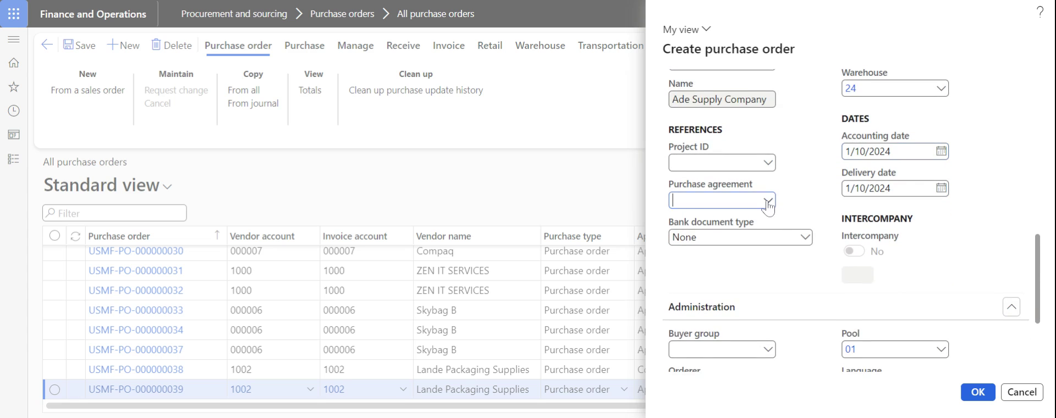
{"action": "left_click", "coordinate": [769, 201]}
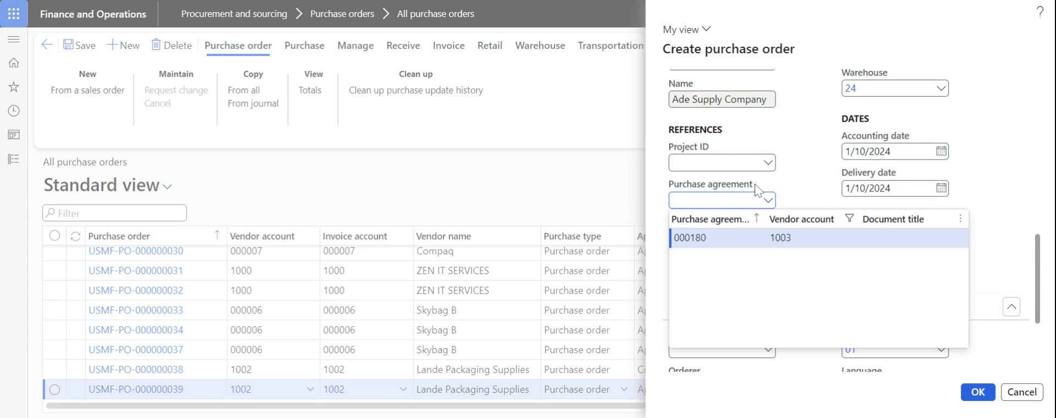
{"action": "left_click", "coordinate": [719, 239]}
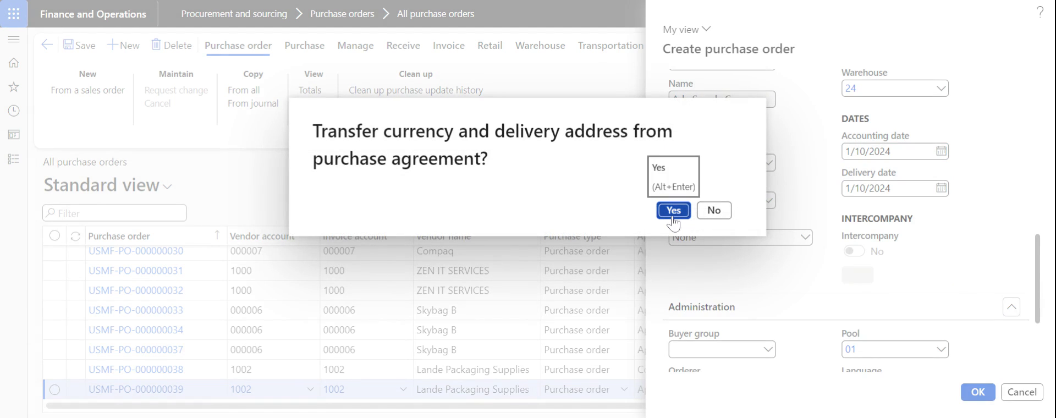
{"action": "left_click", "coordinate": [673, 210]}
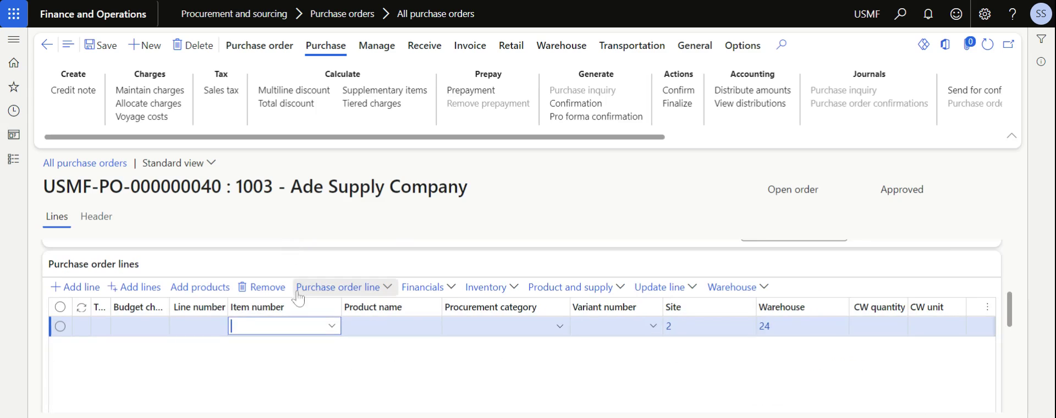
Step: Select item A0001, HDMI 6' Cables, for the first purchase order line
{"action": "left_click", "coordinate": [332, 327]}
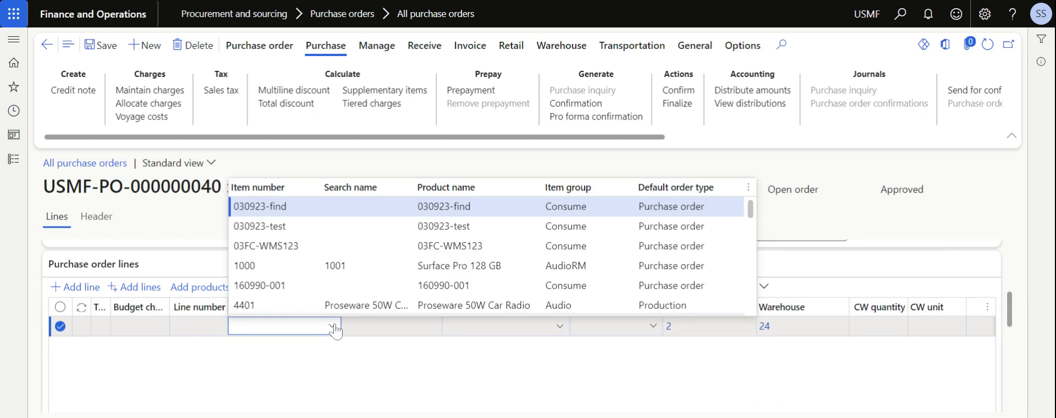
{"action": "scroll", "coordinate": [486, 256], "scroll_direction": "down", "scroll_amount": 3}
{"action": "key", "text": "Down"}
{"action": "key", "text": "Down"}
{"action": "key", "text": "Down"}
{"action": "key", "text": "Down"}
{"action": "key", "text": "Down"}
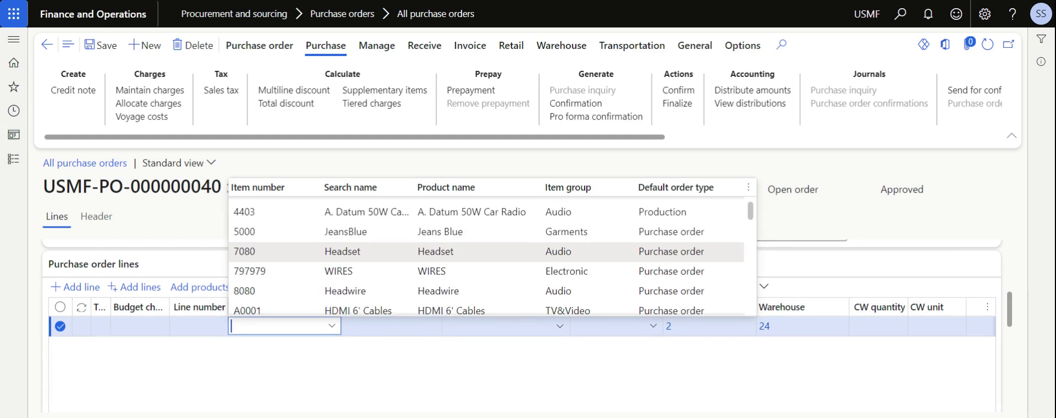
{"action": "key", "text": "Return"}
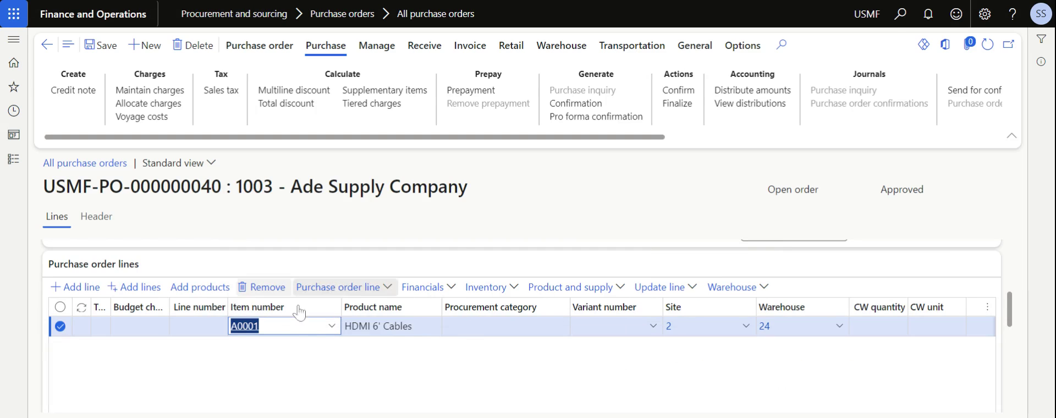
Step: Review the unit price and discount percent that the order line takes from the purchase agreement
{"action": "scroll", "coordinate": [389, 356], "scroll_direction": "right", "scroll_amount": 5}
{"action": "scroll", "coordinate": [388, 356], "scroll_direction": "right", "scroll_amount": 2}
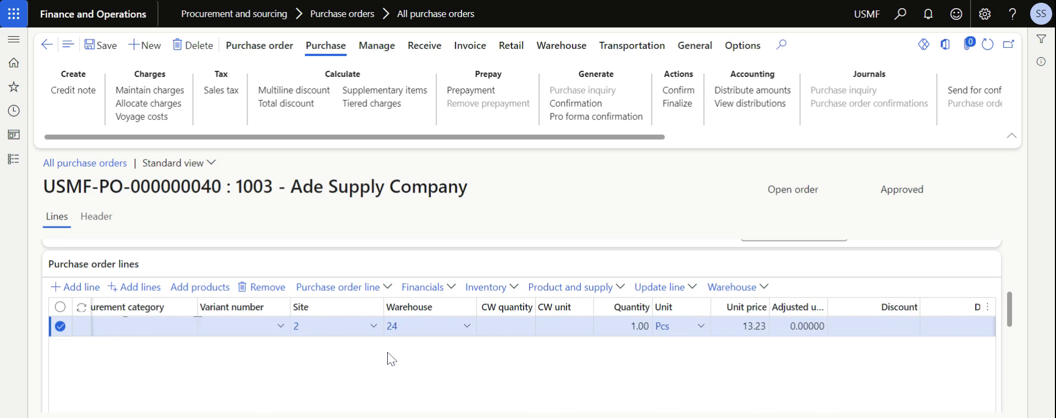
{"action": "left_click", "coordinate": [731, 326]}
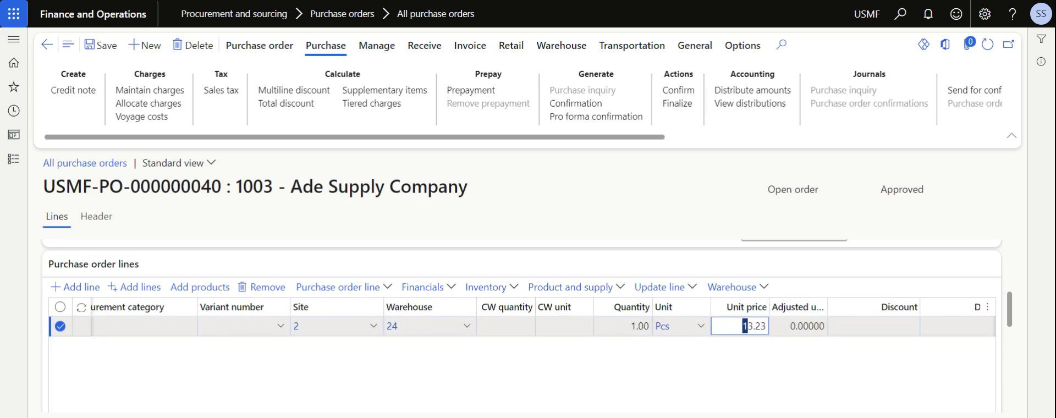
{"action": "left_click_drag", "start_coordinate": [743, 326], "coordinate": [760, 325]}
{"action": "left_click", "coordinate": [735, 358]}
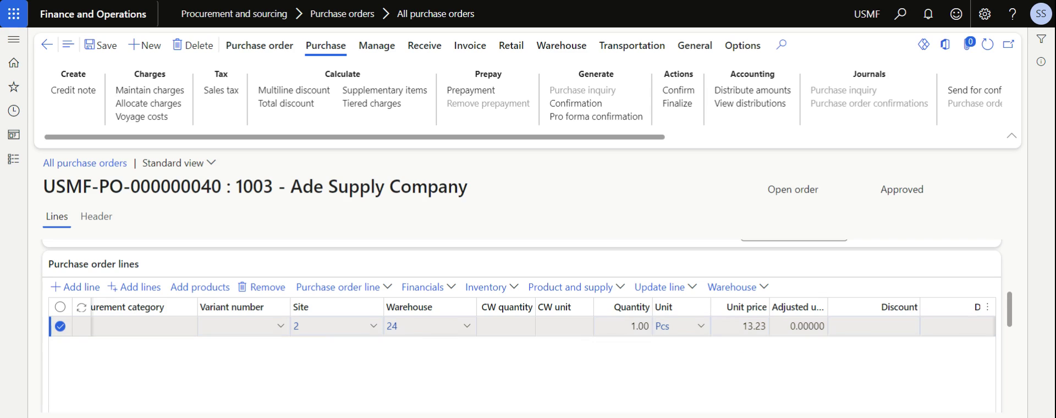
{"action": "key", "text": "Tab"}
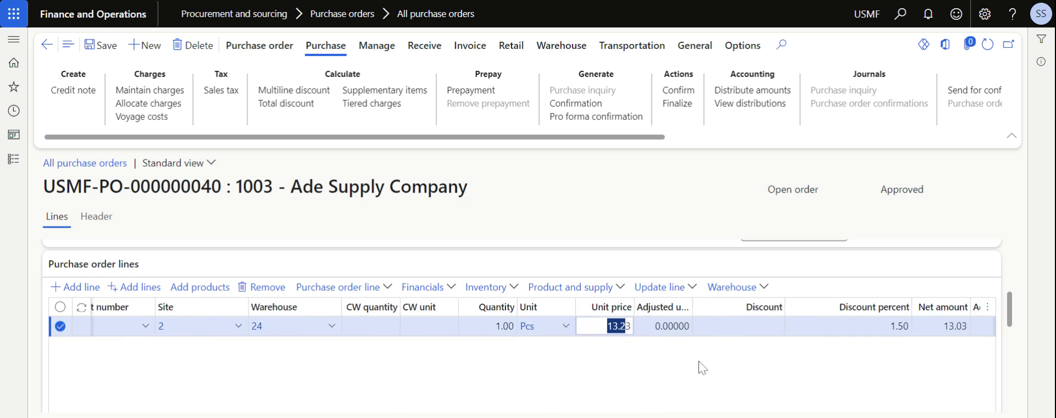
{"action": "key", "text": "Tab"}
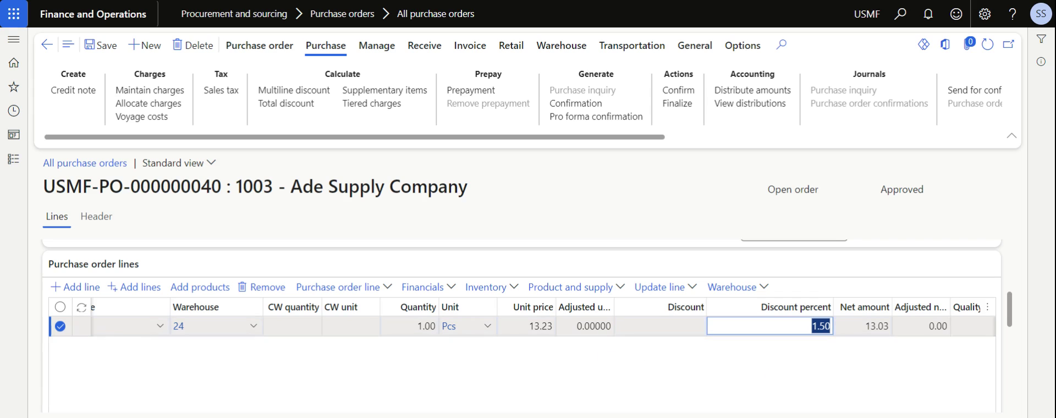
Step: Set the order line's quantity to 100 to test the agreement's maximum release amount
{"action": "key", "text": "shift+Tab"}
{"action": "key", "text": "shift+Tab"}
{"action": "key", "text": "shift+Tab"}
{"action": "key", "text": "shift+Tab"}
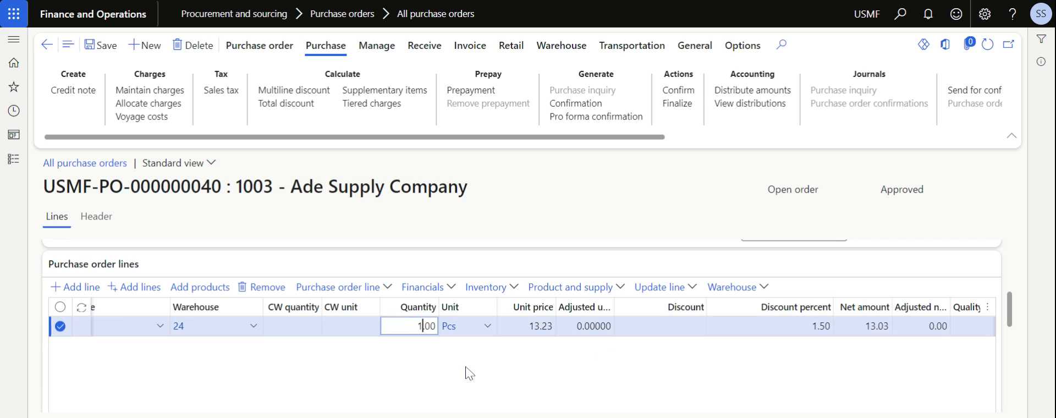
{"action": "type", "text": "00"}
{"action": "key", "text": "Tab"}
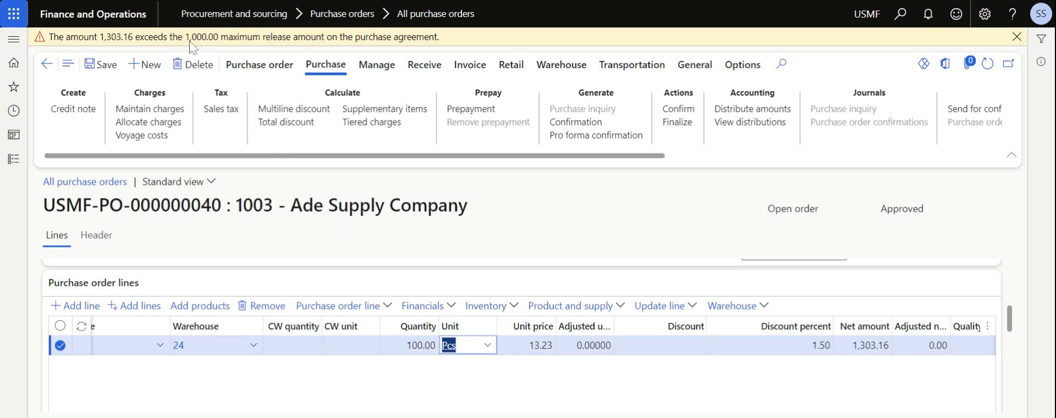
{"action": "left_click_drag", "start_coordinate": [185, 39], "coordinate": [438, 36]}
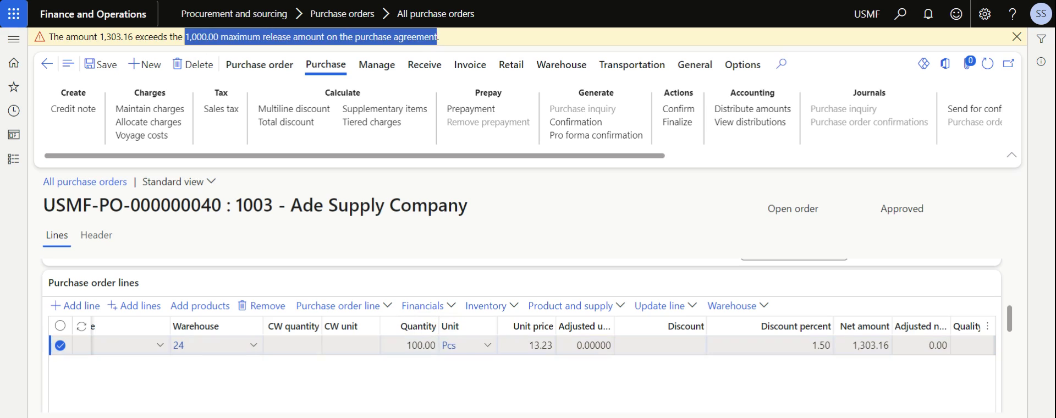
Step: Set the order line's quantity to 2 to test the agreement's minimum release amount, and dismiss the message
{"action": "left_click", "coordinate": [422, 345]}
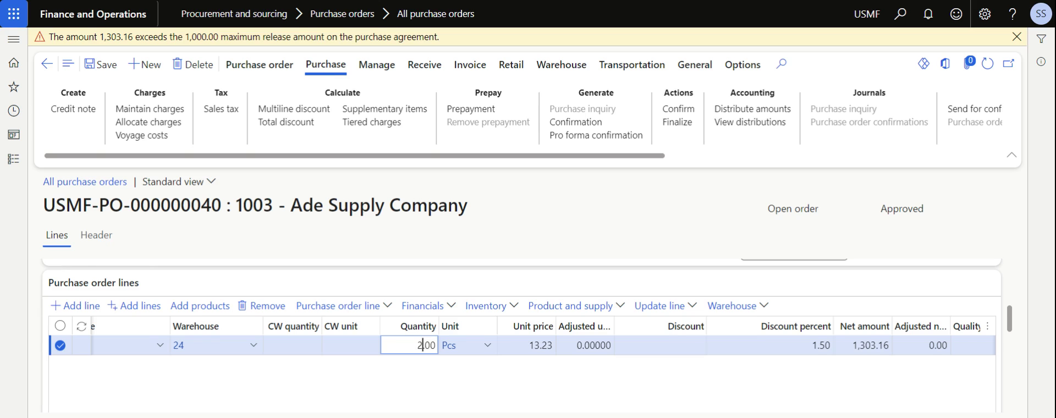
{"action": "key", "text": "Tab"}
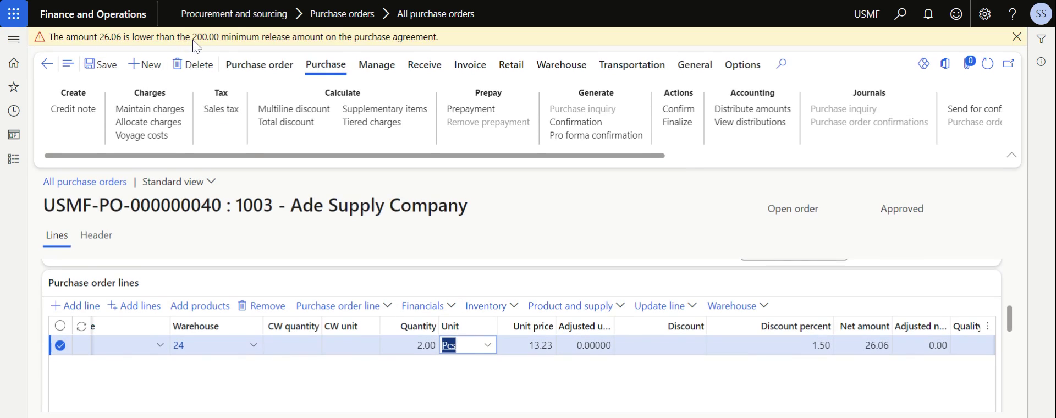
{"action": "left_click_drag", "start_coordinate": [192, 40], "coordinate": [443, 39]}
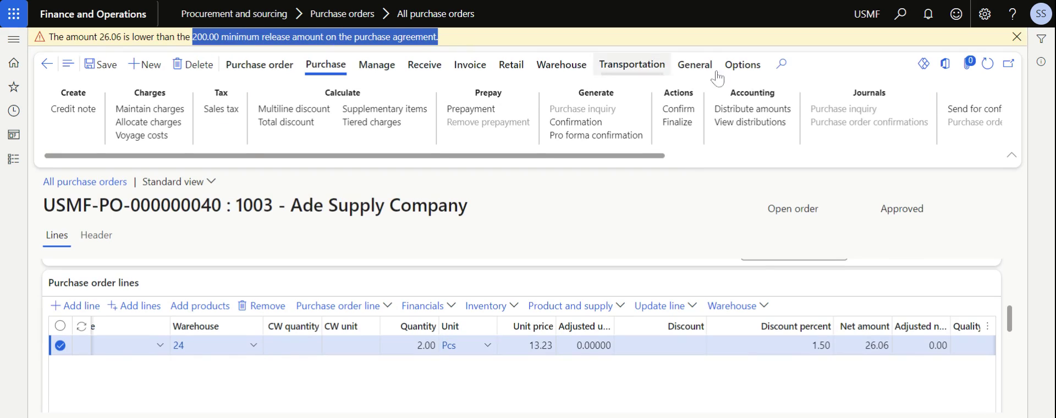
{"action": "left_click", "coordinate": [1016, 36]}
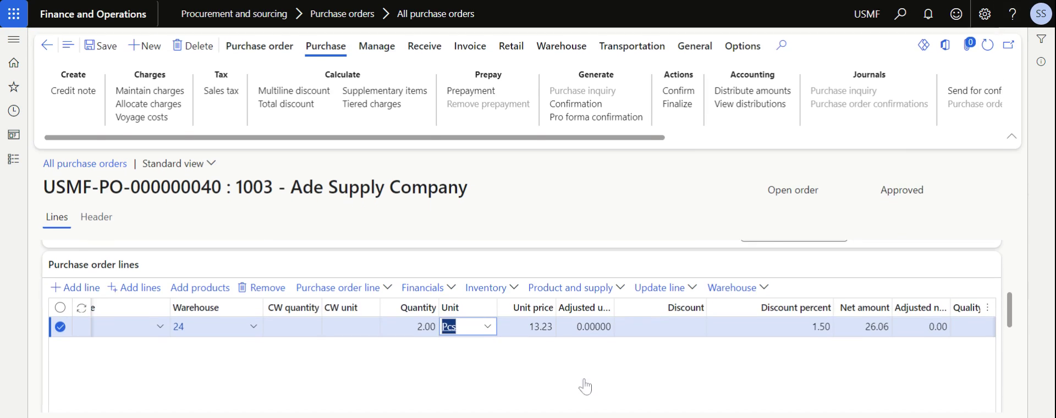
Step: Set the order line's quantity to 60 and check its net amount
{"action": "key", "text": "shift+Tab"}
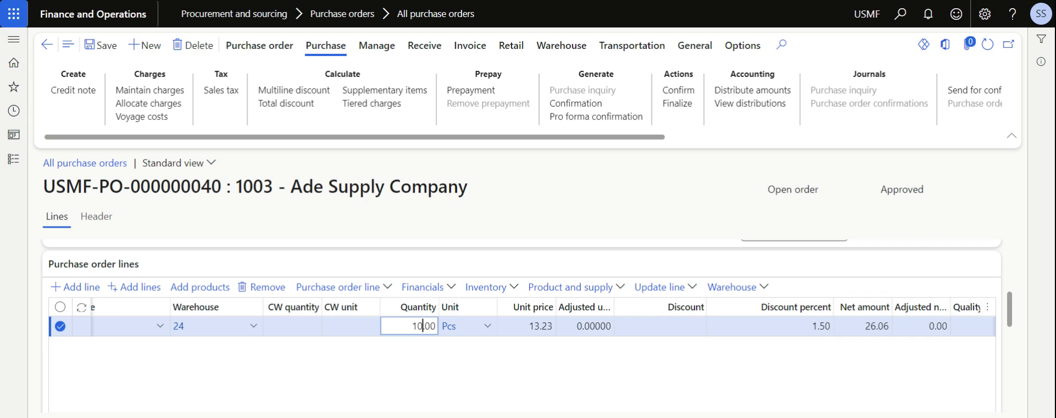
{"action": "type", "text": "60"}
{"action": "key", "text": "Tab"}
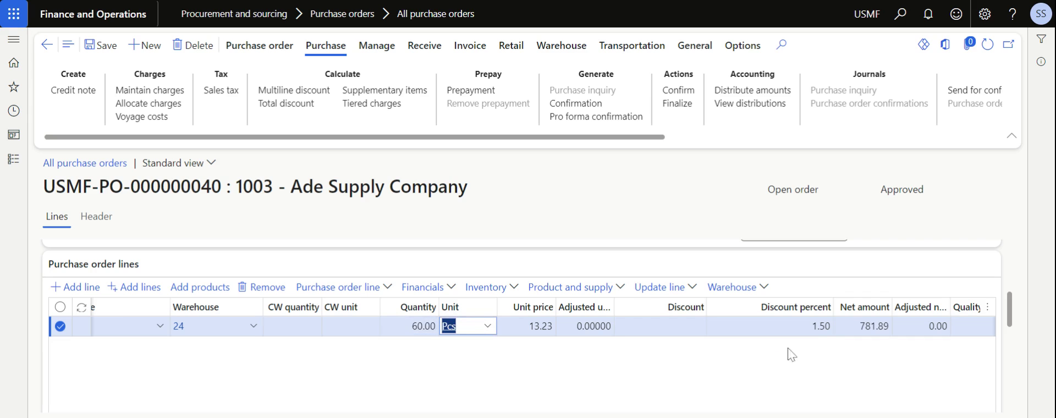
{"action": "key", "text": "Tab"}
{"action": "key", "text": "Tab"}
{"action": "key", "text": "Tab"}
{"action": "key", "text": "Tab"}
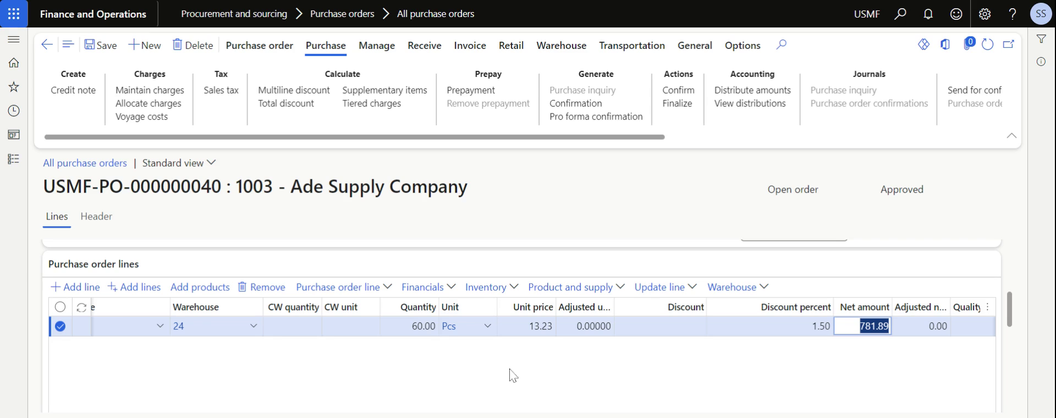
Step: Confirm the purchase order, accepting that its latest version is not confirmed by the vendor
{"action": "left_click", "coordinate": [670, 93]}
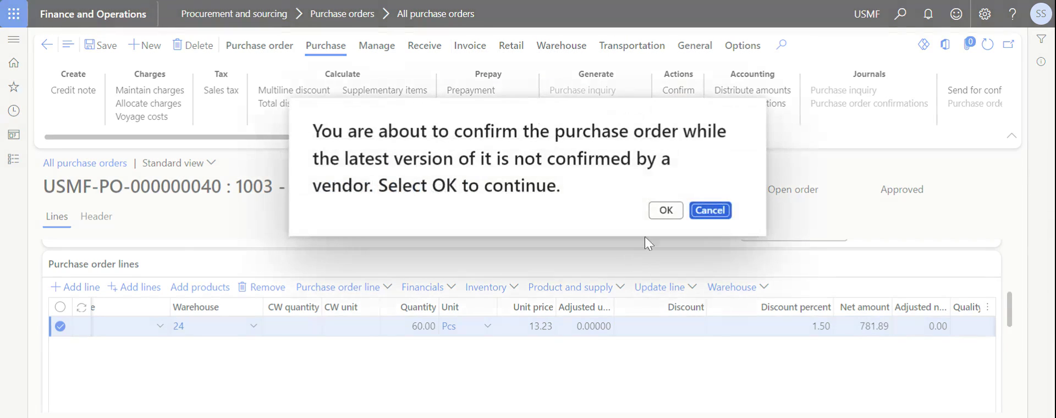
{"action": "left_click", "coordinate": [665, 211]}
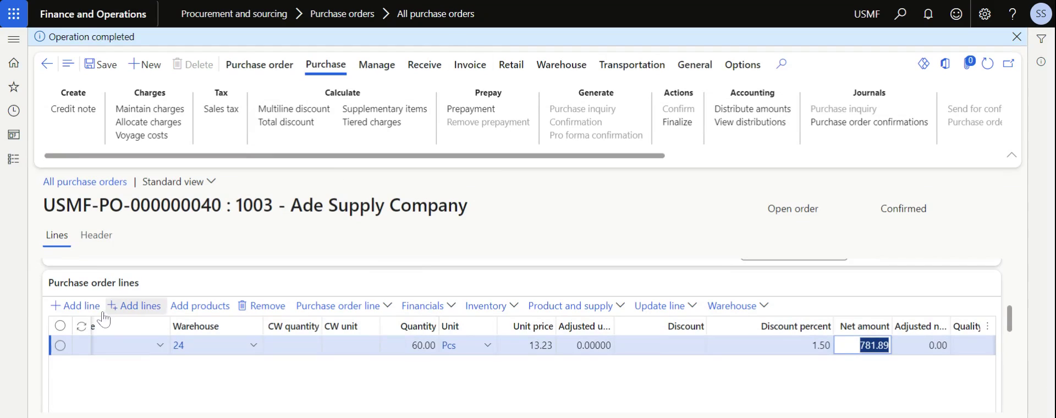
Step: Open Ade Supply Company's purchase agreement 000180 from the purchase agreements list
{"action": "left_click", "coordinate": [14, 159]}
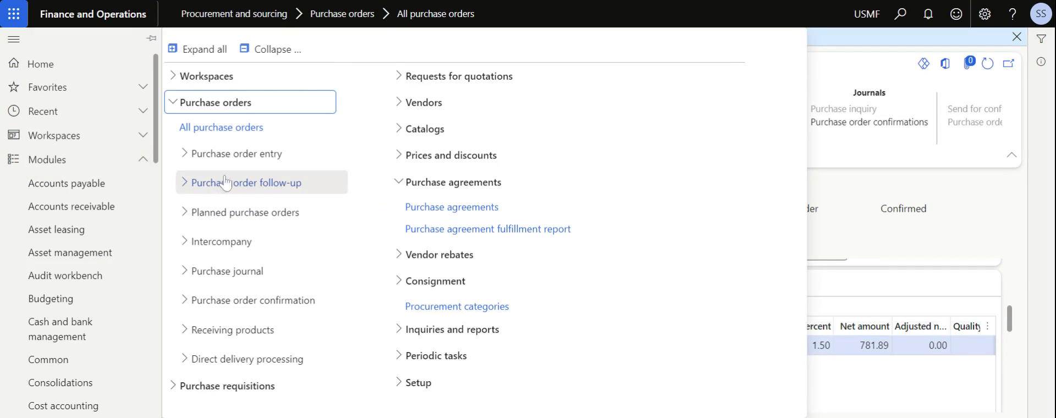
{"action": "left_click", "coordinate": [432, 212]}
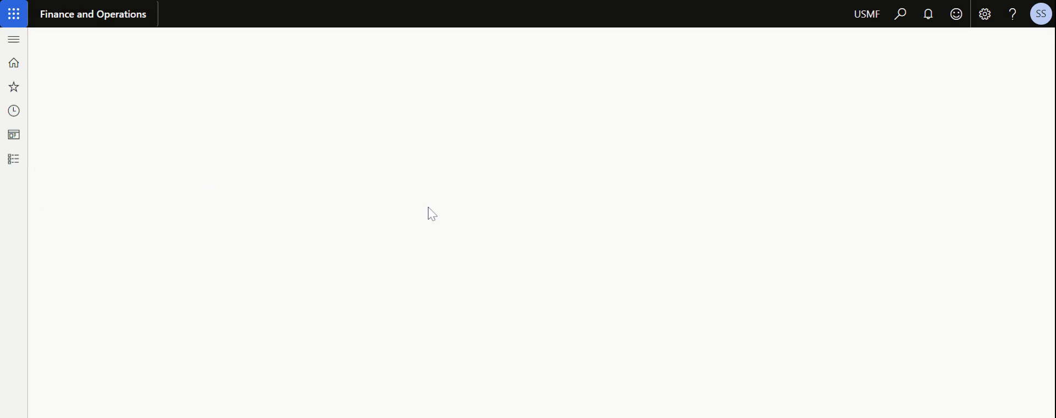
{"action": "scroll", "coordinate": [160, 332], "scroll_direction": "down", "scroll_amount": 2}
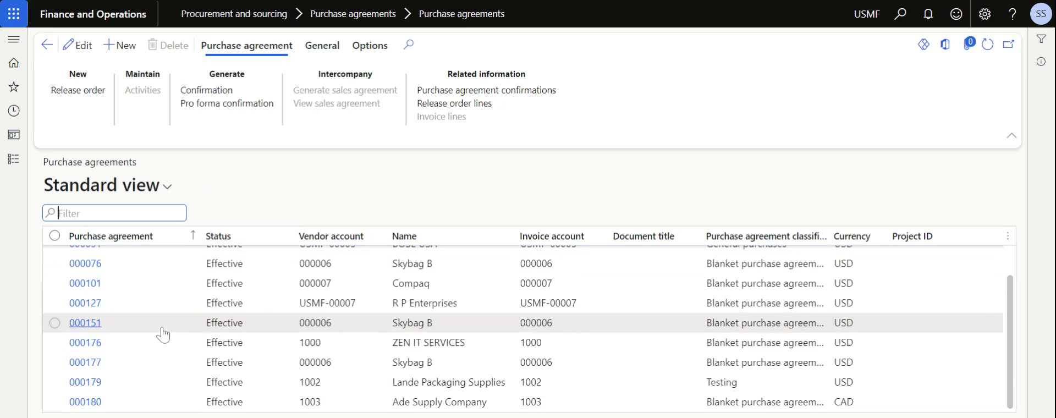
{"action": "left_click", "coordinate": [87, 403]}
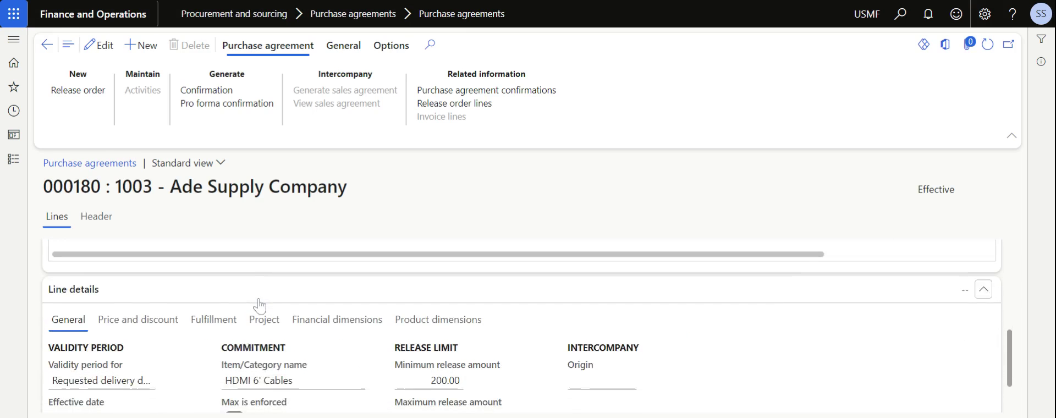
Step: Check the remaining and released quantities in the agreement line's fulfillment details
{"action": "scroll", "coordinate": [259, 305], "scroll_direction": "down", "scroll_amount": 1}
{"action": "left_click", "coordinate": [223, 270]}
{"action": "scroll", "coordinate": [179, 345], "scroll_direction": "down", "scroll_amount": 1}
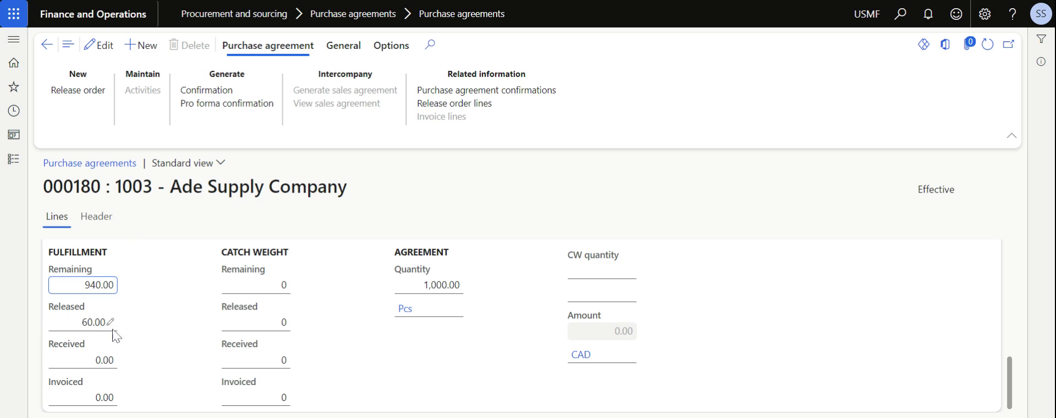
{"action": "left_click", "coordinate": [112, 324]}
Step: Create a release order from the agreement for 40 Pcs of HDMI 6' Cables
{"action": "scroll", "coordinate": [154, 333], "scroll_direction": "up", "scroll_amount": 5}
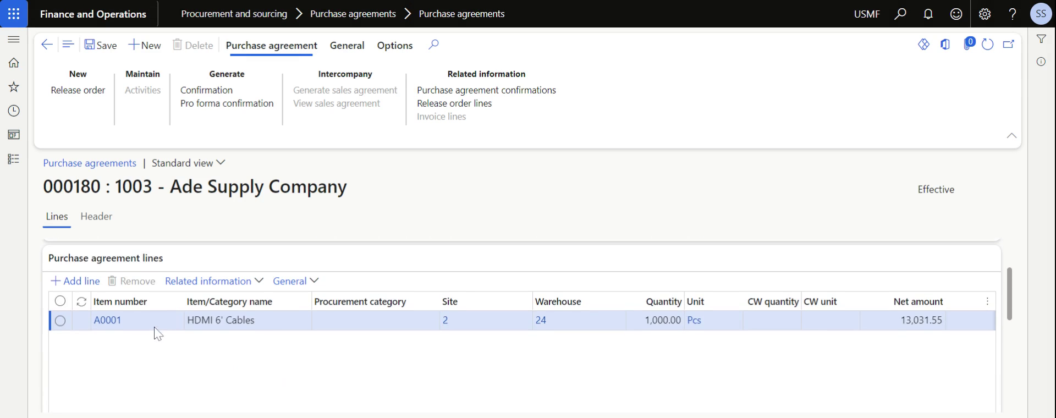
{"action": "left_click", "coordinate": [87, 93]}
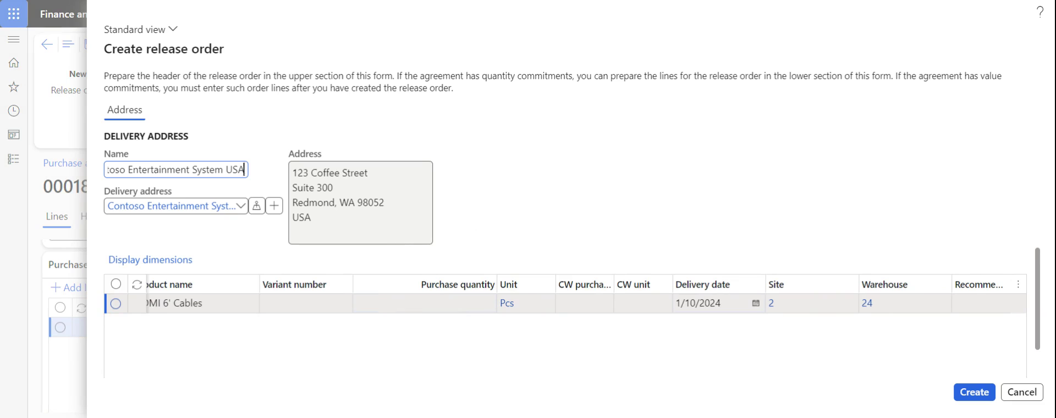
{"action": "left_click", "coordinate": [424, 303]}
{"action": "type", "text": "4"}
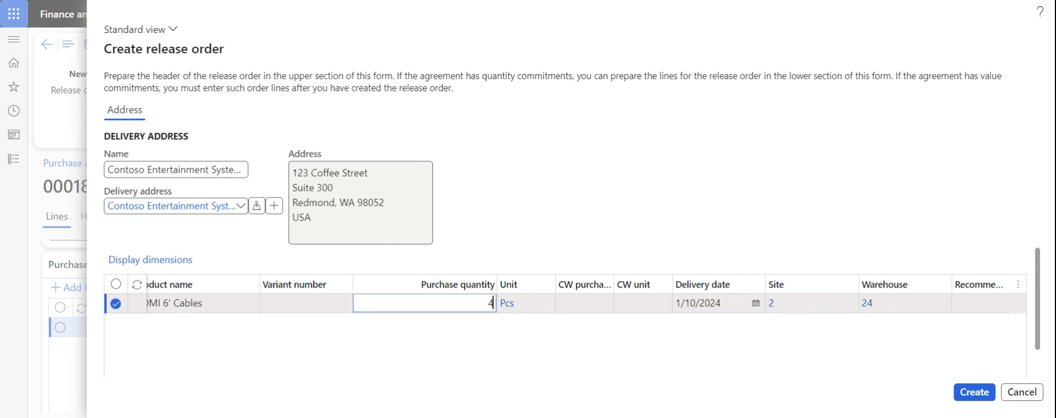
{"action": "type", "text": "0"}
{"action": "key", "text": "Tab"}
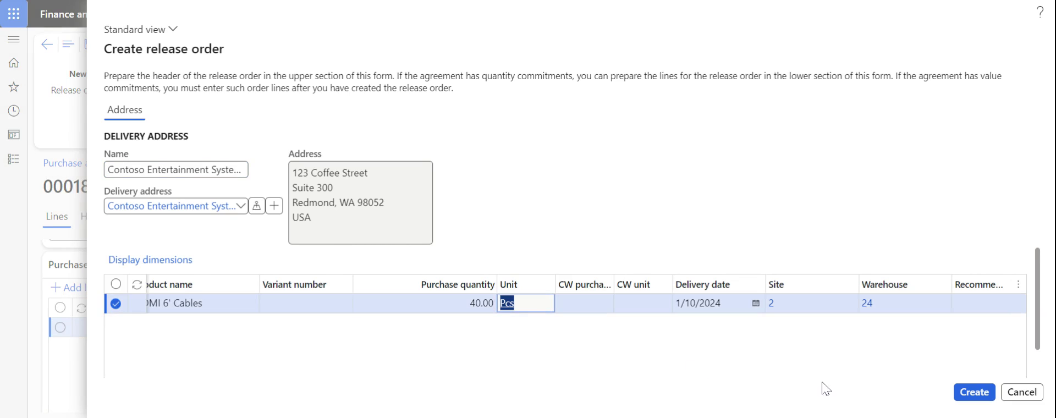
{"action": "left_click", "coordinate": [961, 400]}
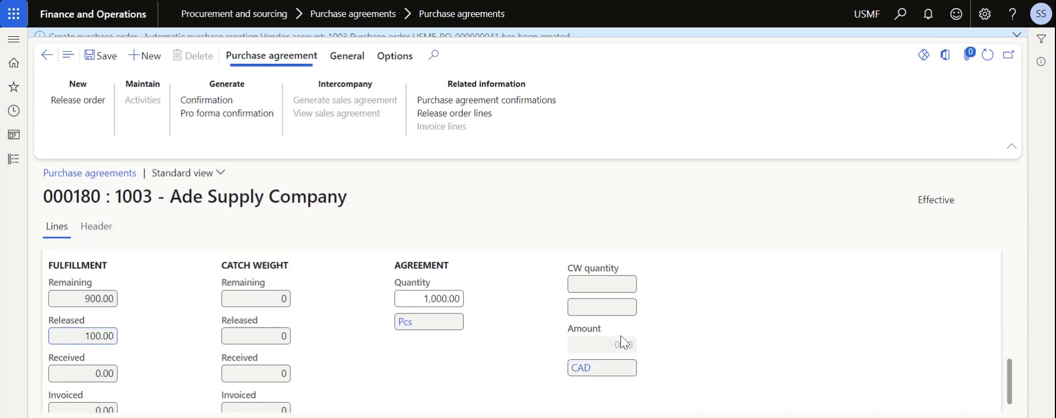
Step: Review the agreement's release order lines with the purchase order column widened to show full order numbers, and return to the agreement
{"action": "left_click_drag", "start_coordinate": [413, 38], "coordinate": [498, 37]}
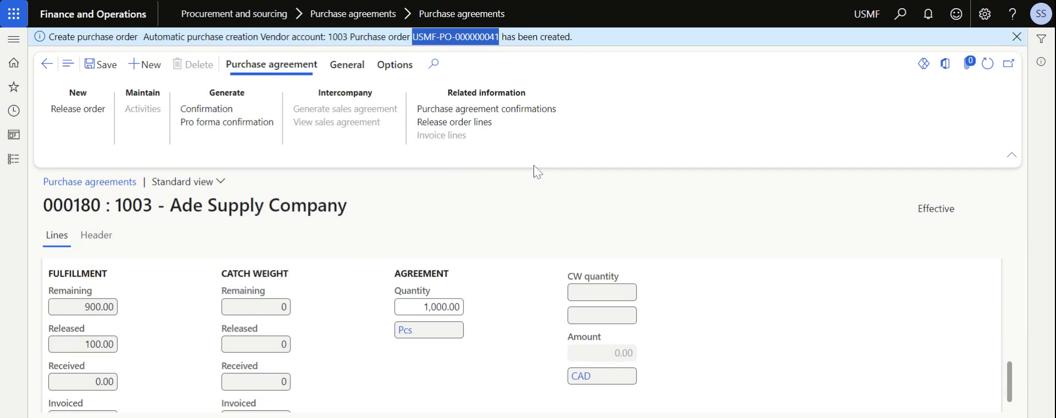
{"action": "left_click", "coordinate": [519, 160]}
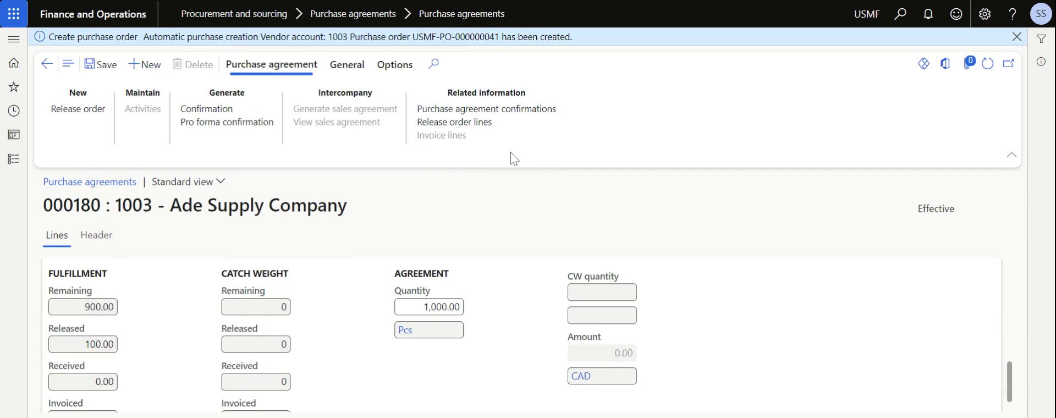
{"action": "left_click", "coordinate": [464, 131]}
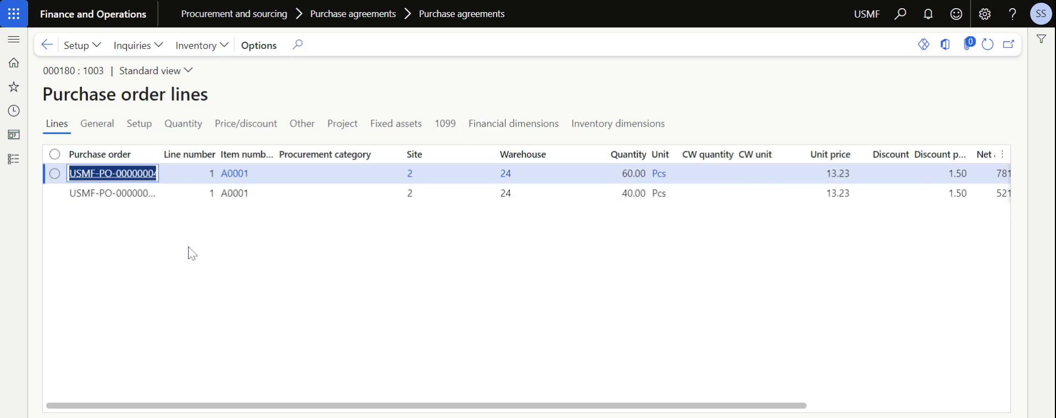
{"action": "scroll", "coordinate": [431, 233], "scroll_direction": "right", "scroll_amount": 5}
{"action": "scroll", "coordinate": [410, 237], "scroll_direction": "left", "scroll_amount": 5}
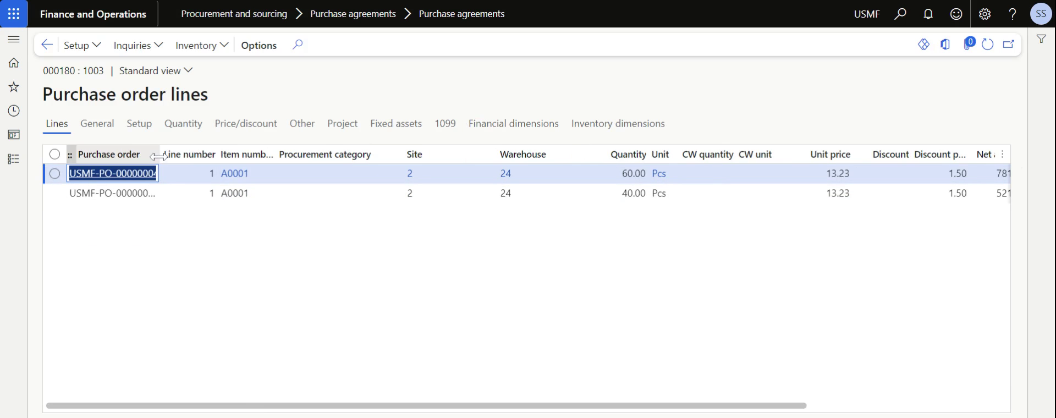
{"action": "left_click_drag", "start_coordinate": [161, 157], "coordinate": [204, 157]}
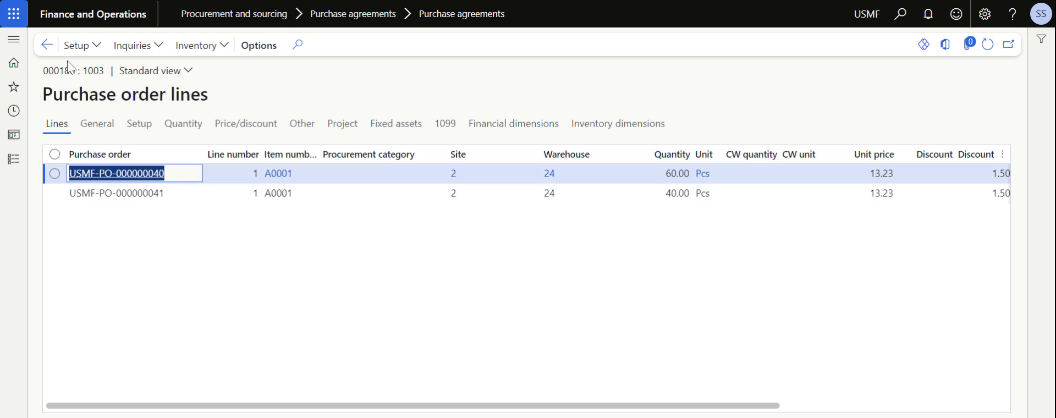
{"action": "left_click", "coordinate": [43, 50]}
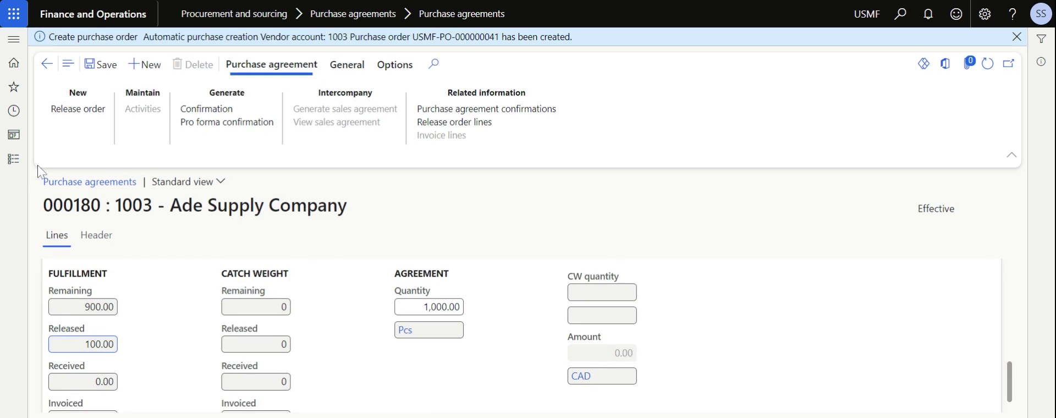
Step: Generate the purchase agreement fulfillment report on screen with the Site view option set to No
{"action": "left_click", "coordinate": [14, 160]}
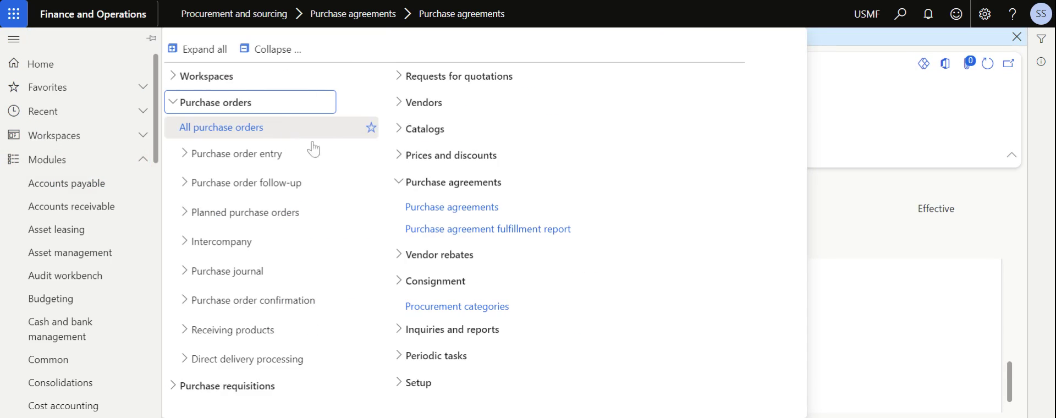
{"action": "left_click", "coordinate": [275, 110]}
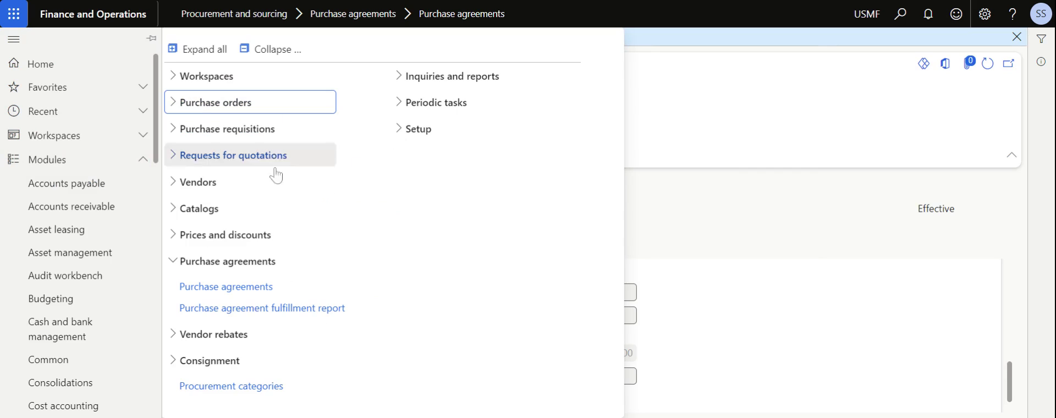
{"action": "left_click", "coordinate": [289, 315]}
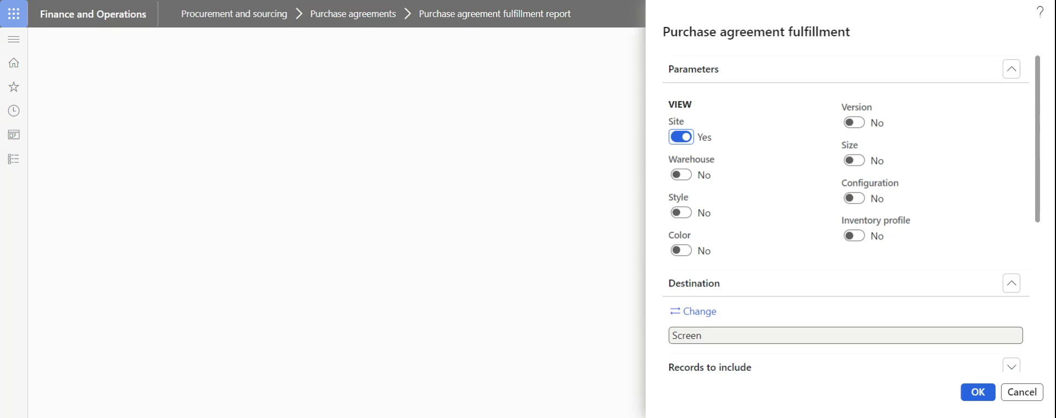
{"action": "left_click", "coordinate": [680, 137]}
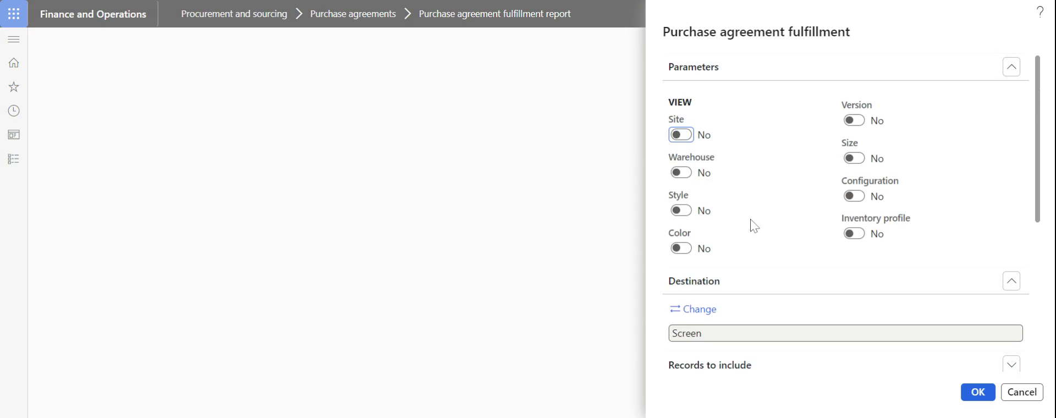
{"action": "scroll", "coordinate": [751, 225], "scroll_direction": "down", "scroll_amount": 3}
{"action": "scroll", "coordinate": [750, 224], "scroll_direction": "down", "scroll_amount": 2}
{"action": "scroll", "coordinate": [751, 223], "scroll_direction": "up", "scroll_amount": 6}
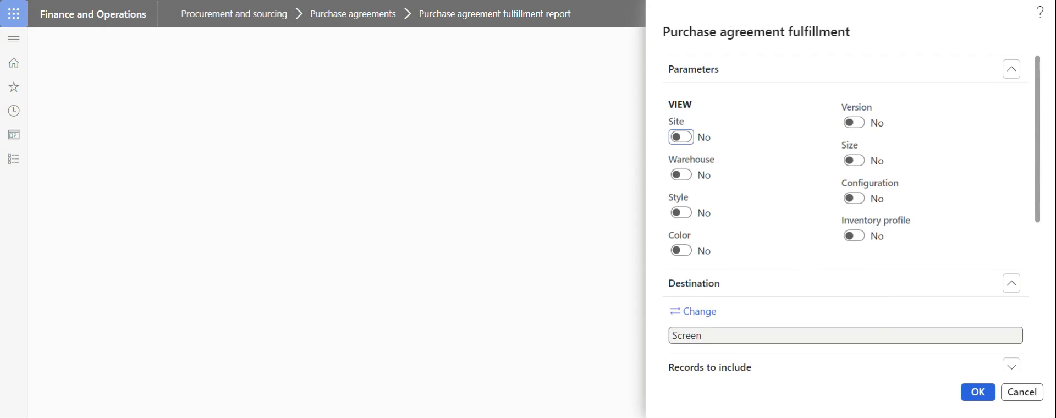
{"action": "left_click", "coordinate": [963, 389]}
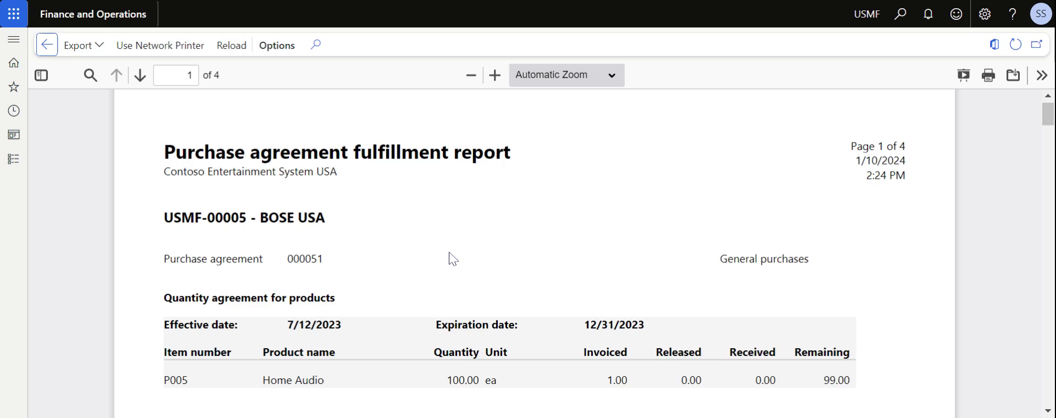
Step: Examine the BOSE USA agreement on the first page of the fulfillment report
{"action": "scroll", "coordinate": [449, 258], "scroll_direction": "down", "scroll_amount": 3}
{"action": "scroll", "coordinate": [334, 184], "scroll_direction": "up", "scroll_amount": 1}
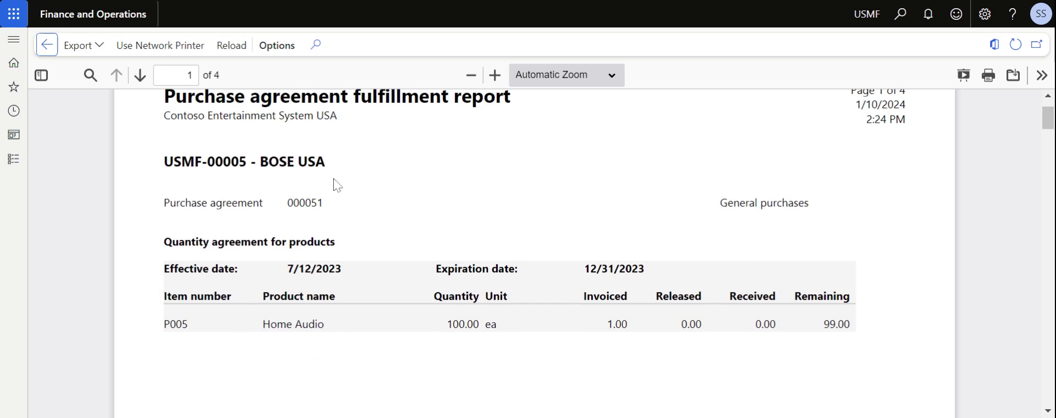
{"action": "left_click_drag", "start_coordinate": [325, 162], "coordinate": [164, 161]}
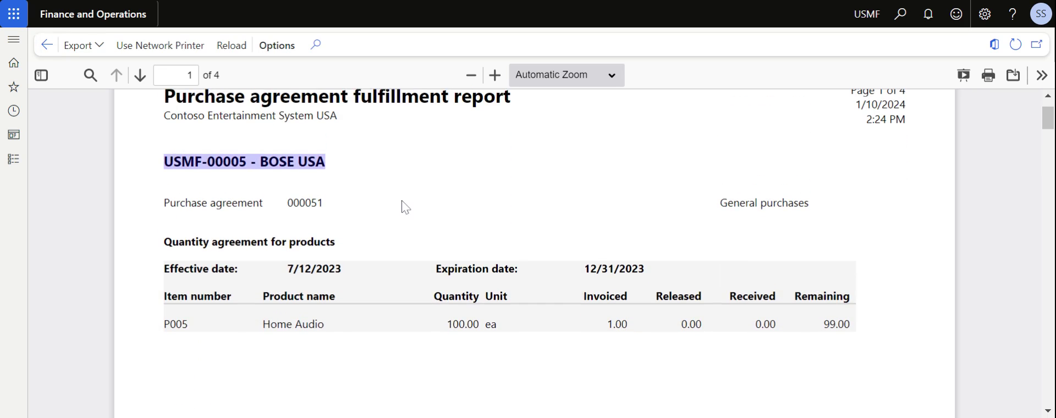
Step: Find Ade Supply Company's agreement in the fulfillment report and examine its agreed and released quantities for HDMI 6' Cables
{"action": "scroll", "coordinate": [405, 206], "scroll_direction": "down", "scroll_amount": 10}
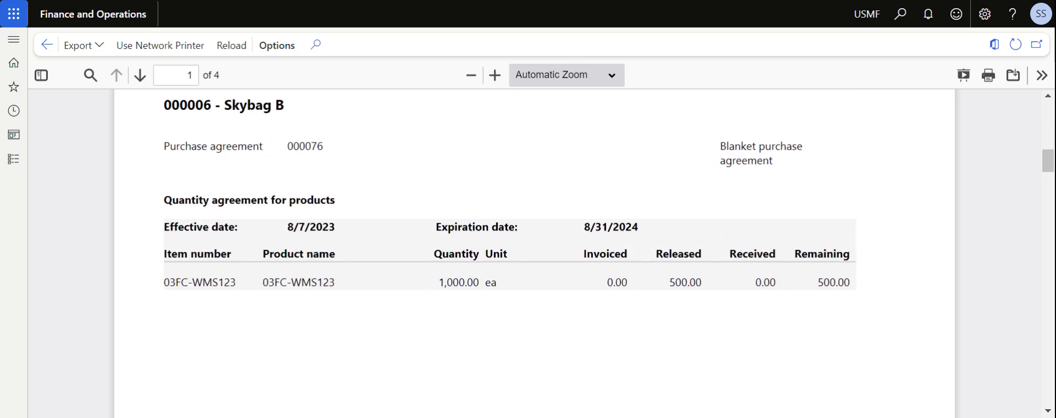
{"action": "scroll", "coordinate": [528, 250], "scroll_direction": "down", "scroll_amount": 10}
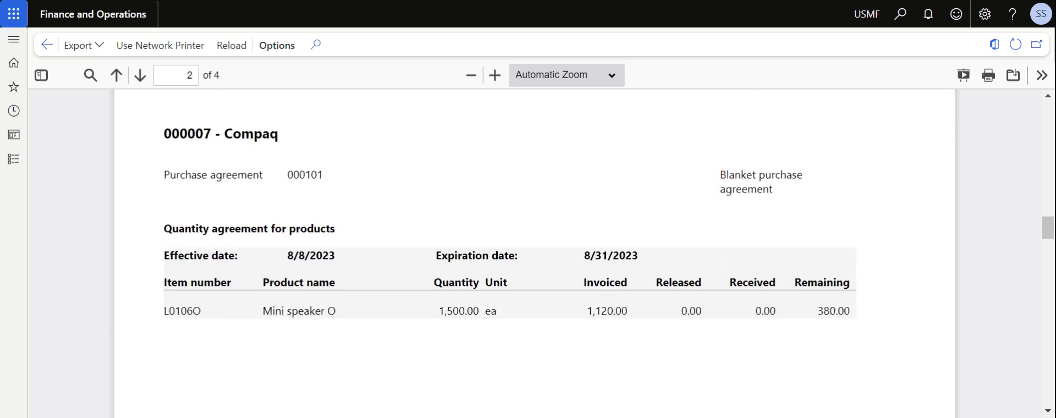
{"action": "scroll", "coordinate": [528, 251], "scroll_direction": "down", "scroll_amount": 10}
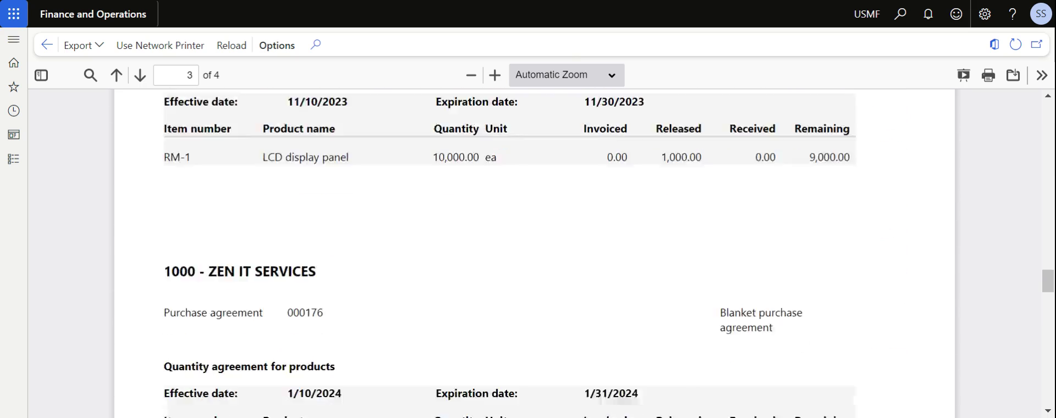
{"action": "scroll", "coordinate": [342, 175], "scroll_direction": "down", "scroll_amount": 7}
{"action": "scroll", "coordinate": [342, 175], "scroll_direction": "up", "scroll_amount": 1}
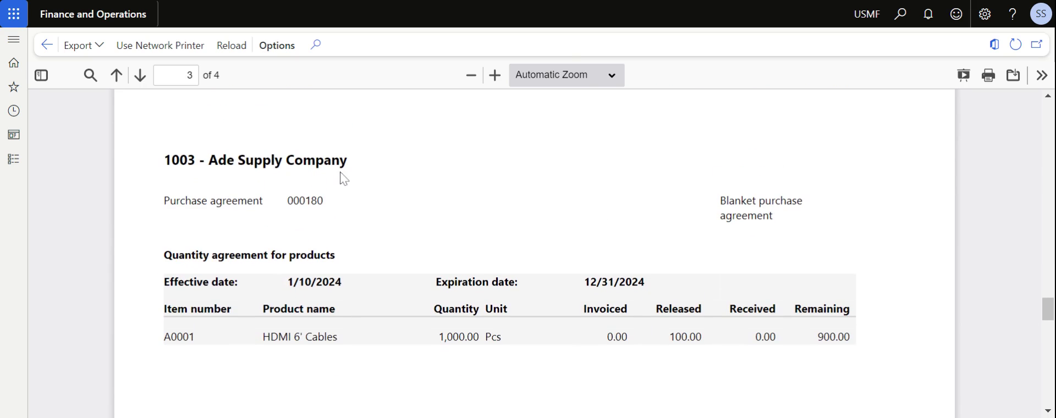
{"action": "left_click_drag", "start_coordinate": [347, 160], "coordinate": [164, 160]}
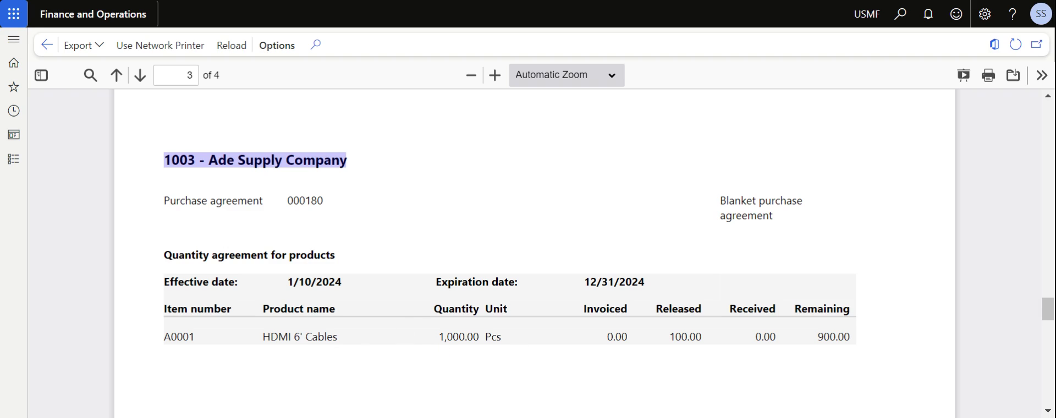
{"action": "left_click_drag", "start_coordinate": [438, 337], "coordinate": [453, 337]}
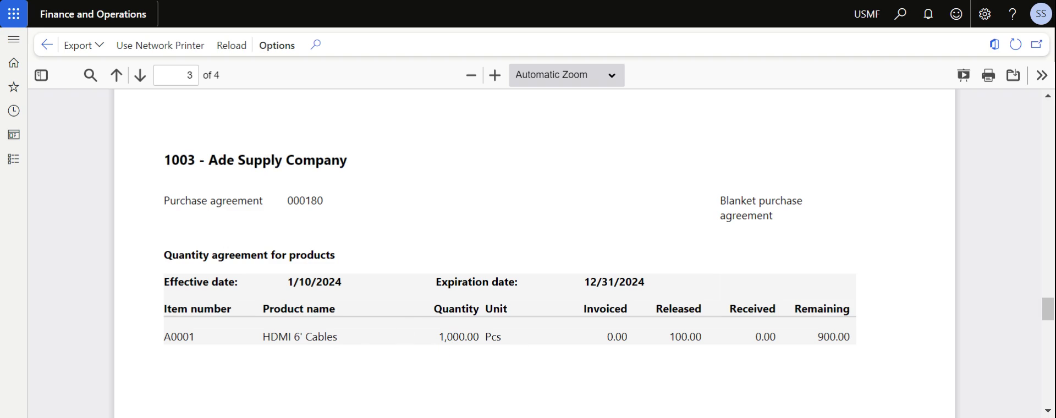
{"action": "left_click_drag", "start_coordinate": [670, 337], "coordinate": [702, 337]}
Step: Check the export formats available for the fulfillment report, and return to the home page
{"action": "left_click", "coordinate": [100, 46]}
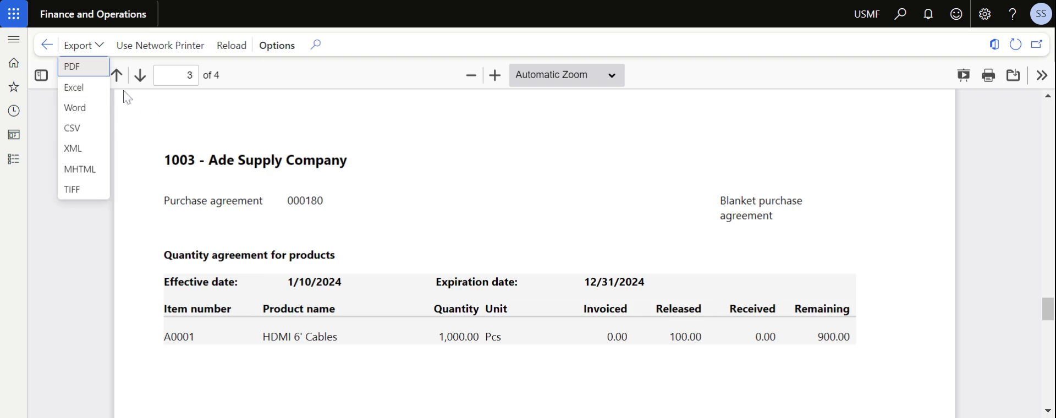
{"action": "left_click", "coordinate": [44, 40]}
{"action": "left_click", "coordinate": [14, 159]}
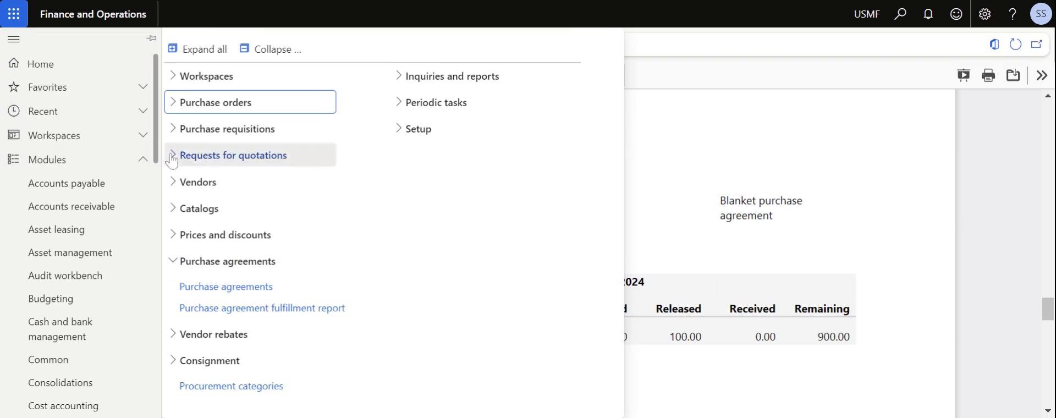
{"action": "left_click", "coordinate": [91, 26]}
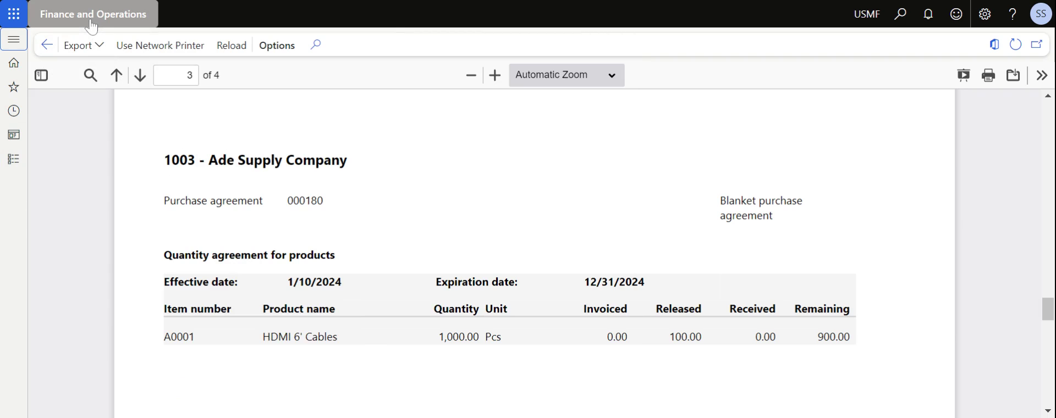
{"action": "left_click", "coordinate": [91, 26]}
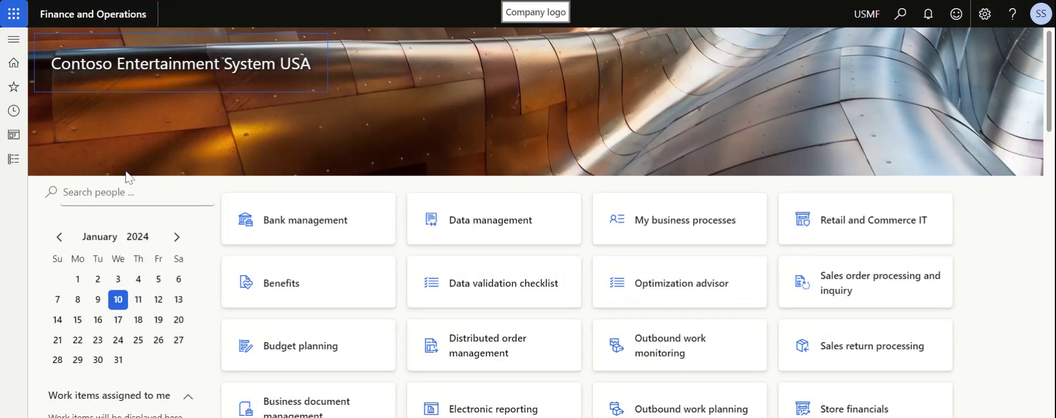